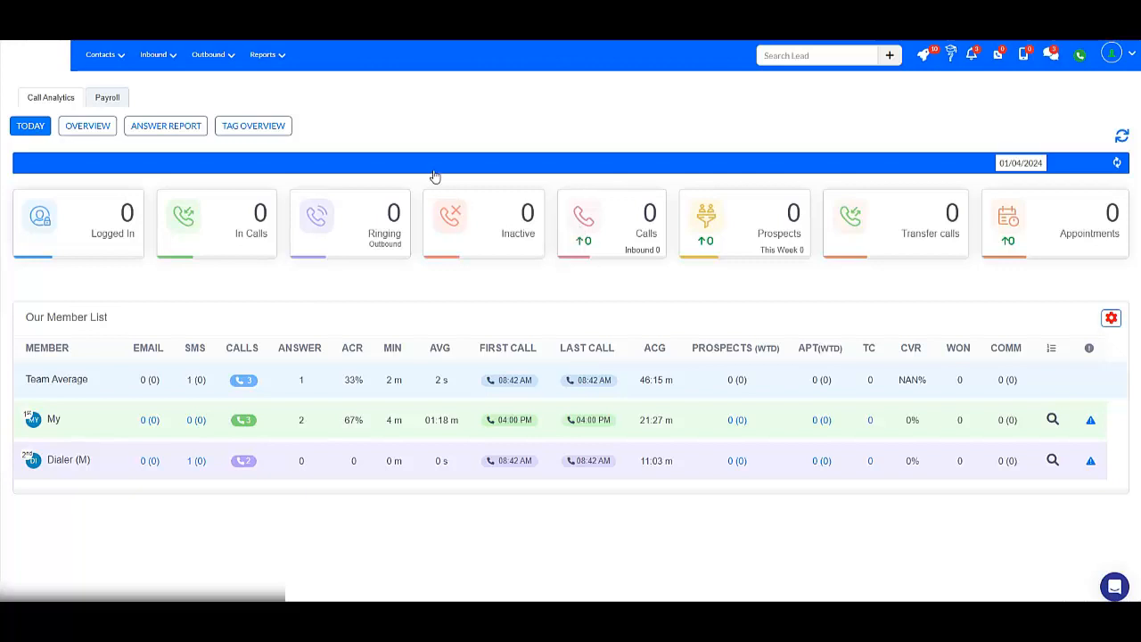
Open the Global Call Status page from the outbound dialer campaign list.
click(220, 56)
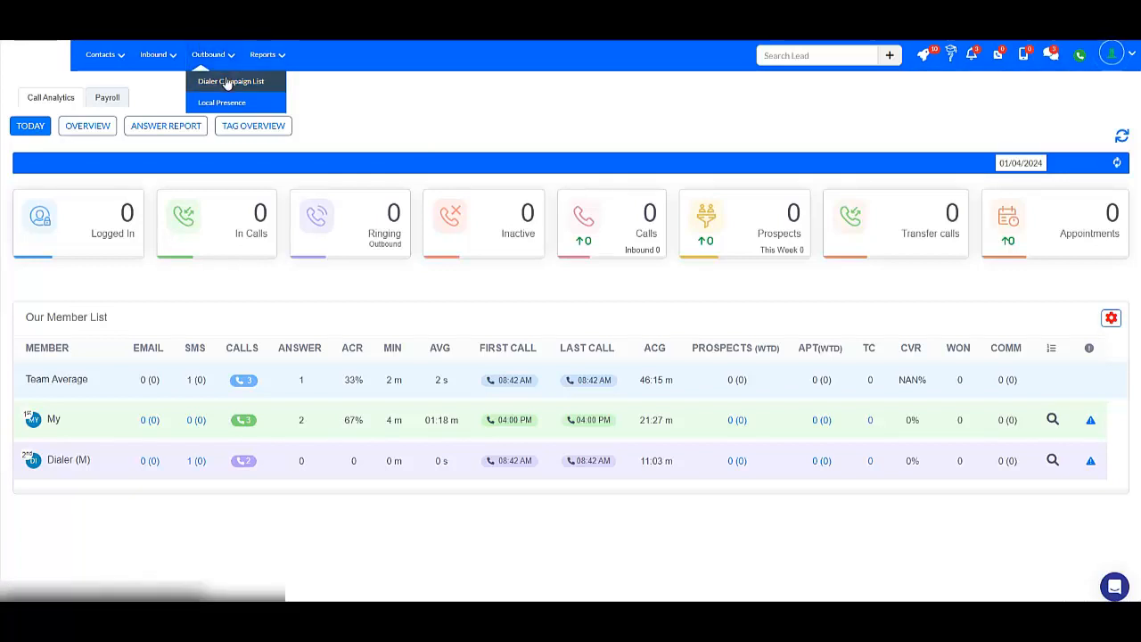
click(226, 82)
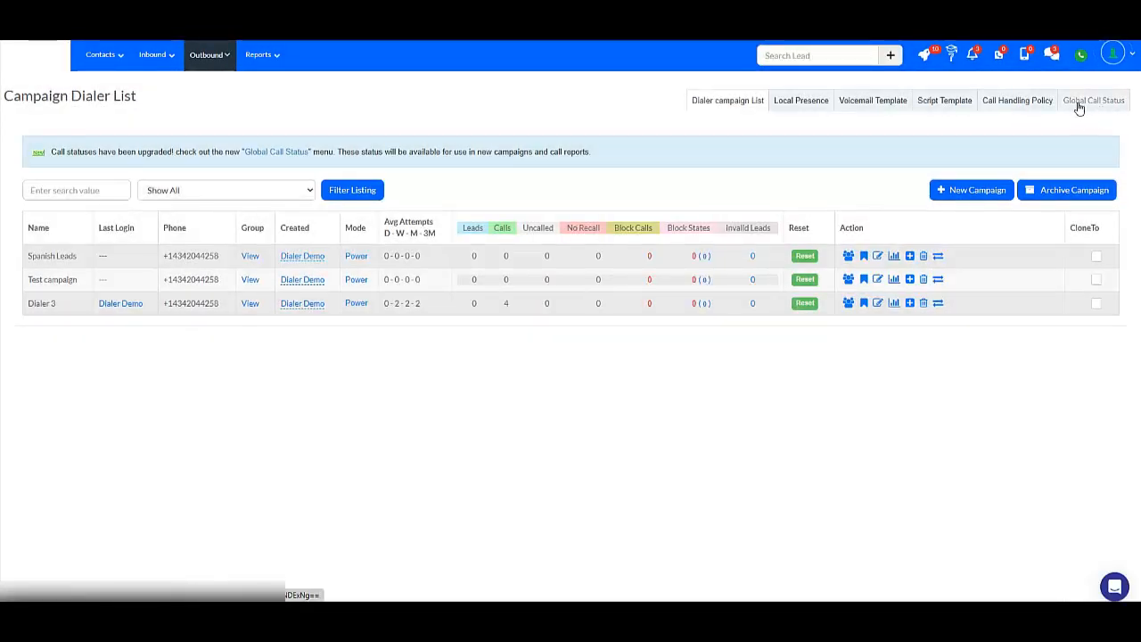
click(1095, 104)
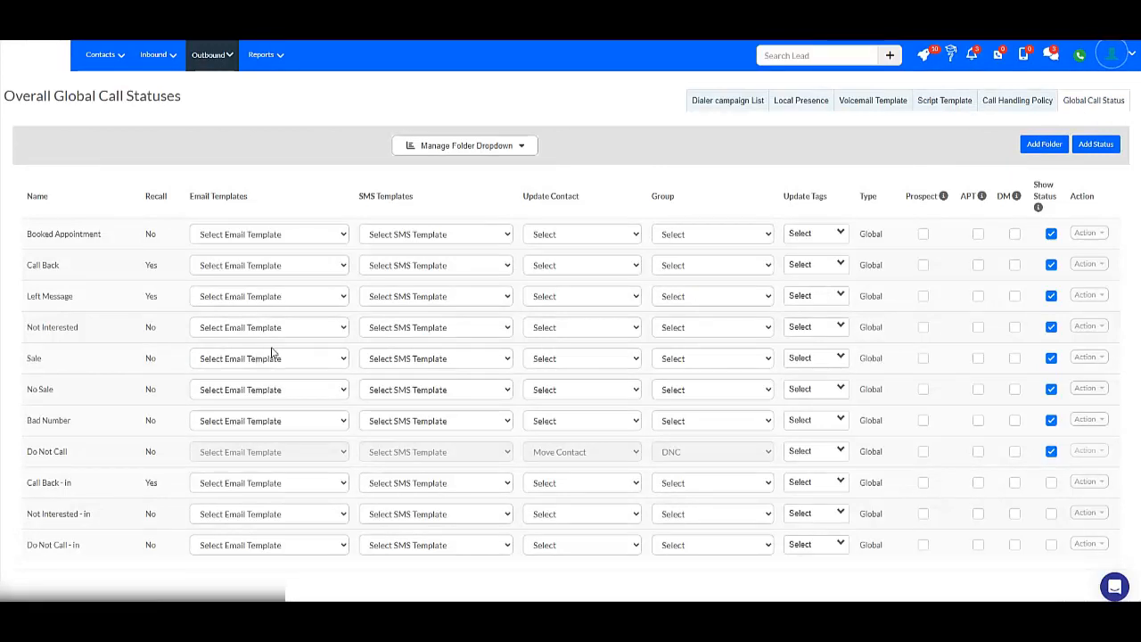
Inspect the Booked Appointment action options and the Default and Inbound status folders.
click(1095, 240)
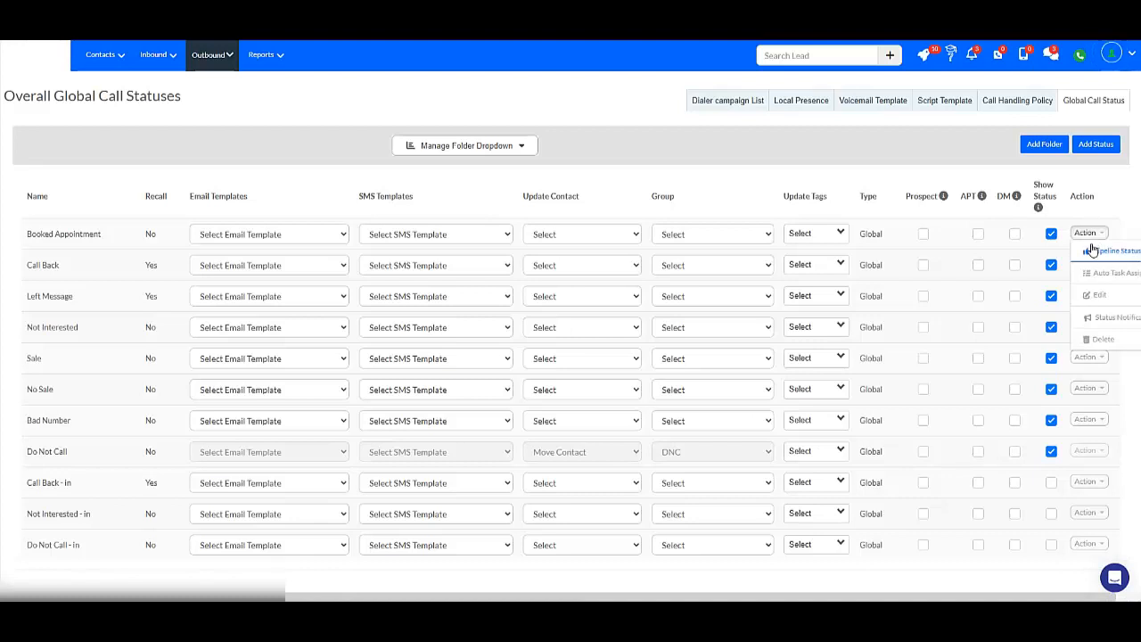
click(718, 184)
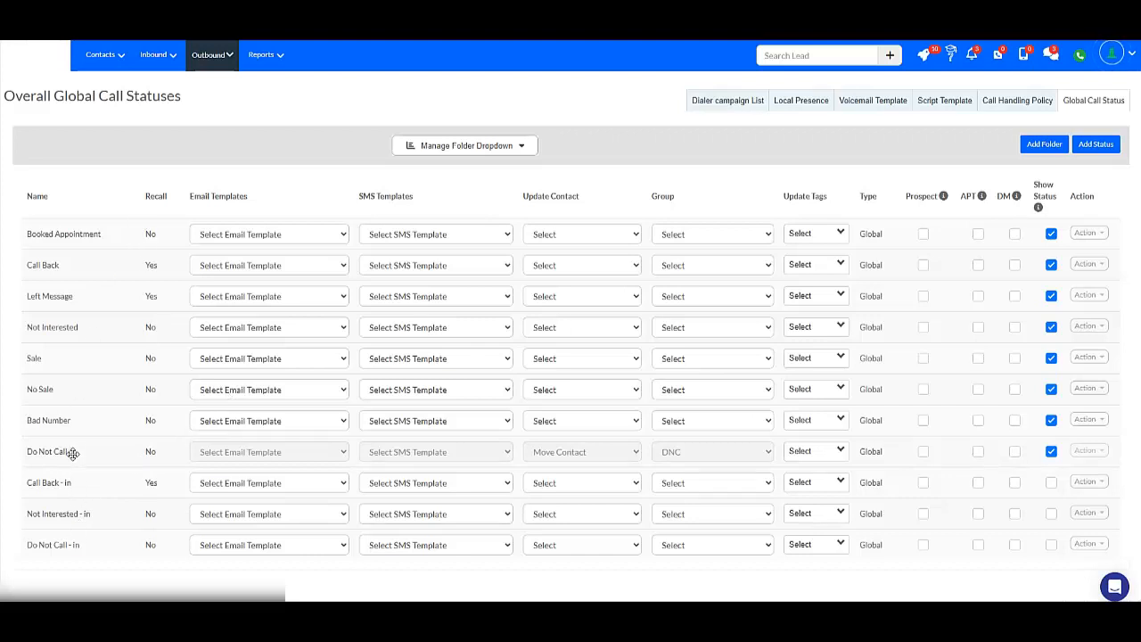
click(520, 152)
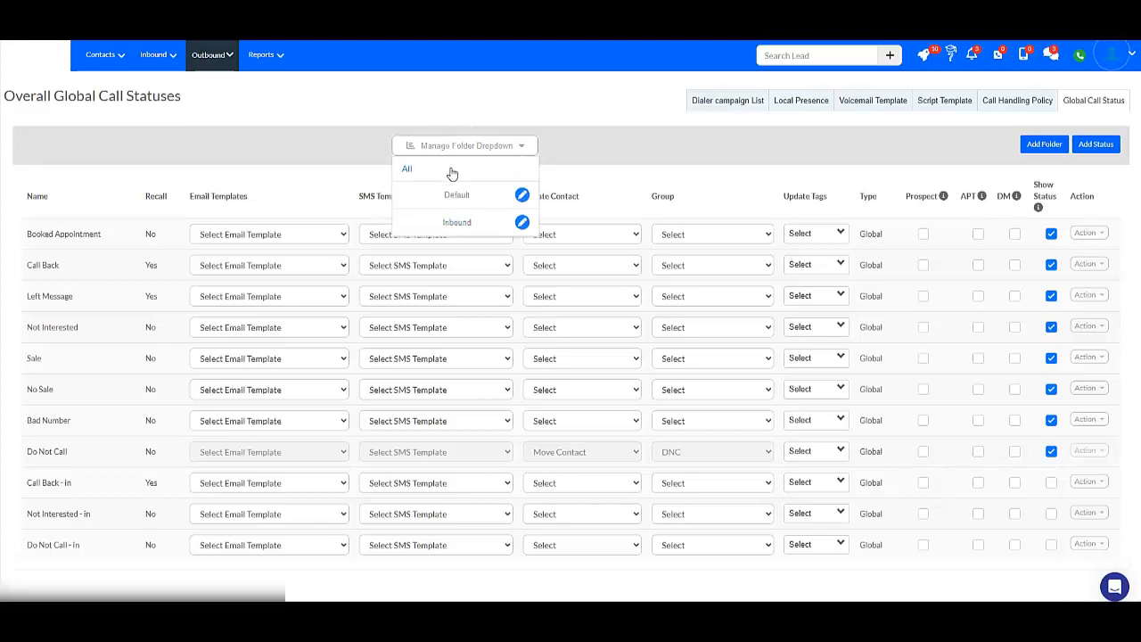
click(459, 196)
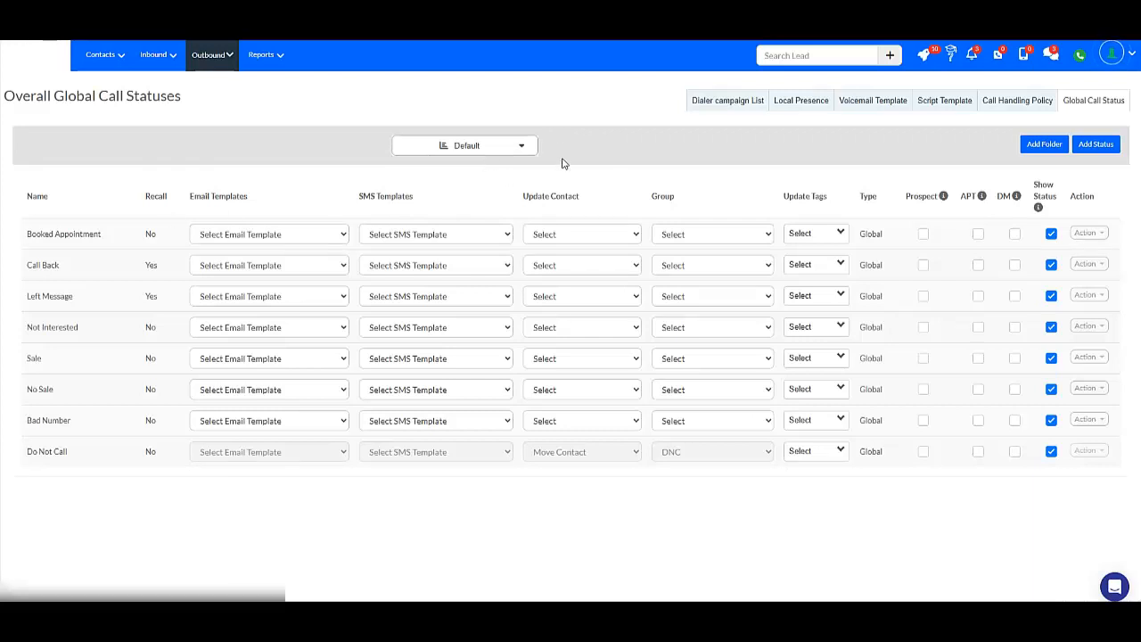
click(513, 147)
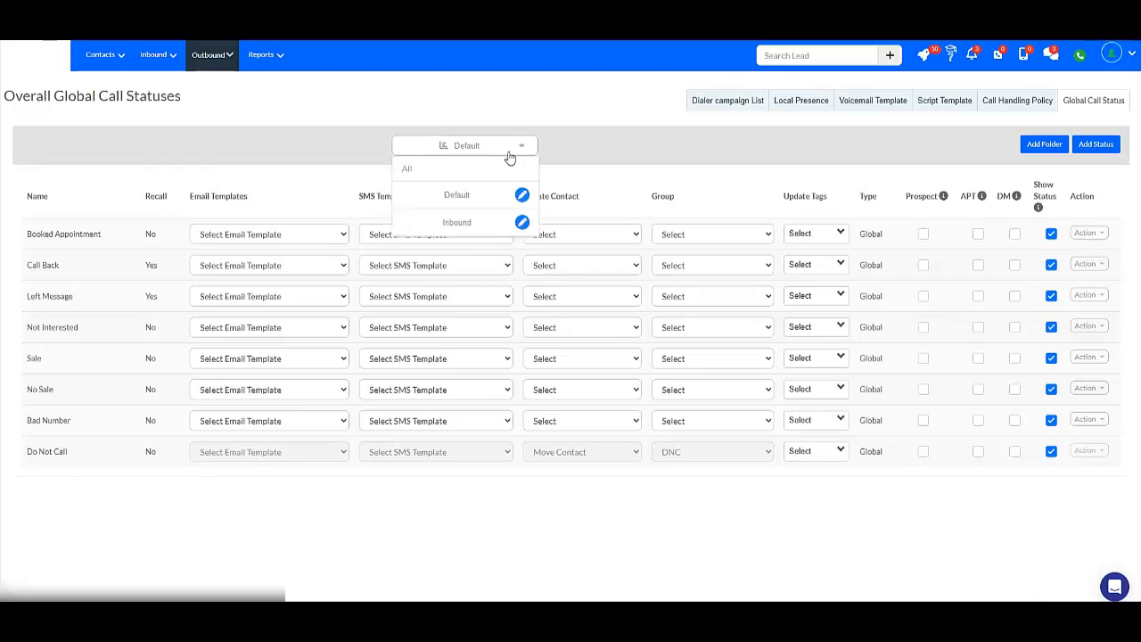
click(457, 223)
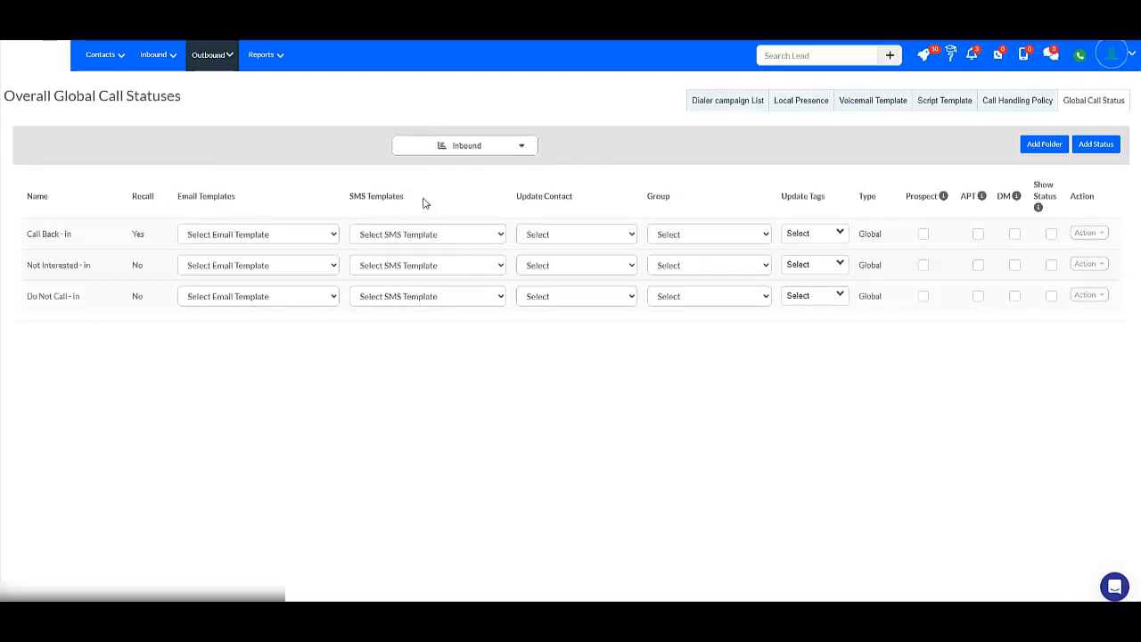
Switch the status list back to the Default folder.
click(485, 149)
click(520, 145)
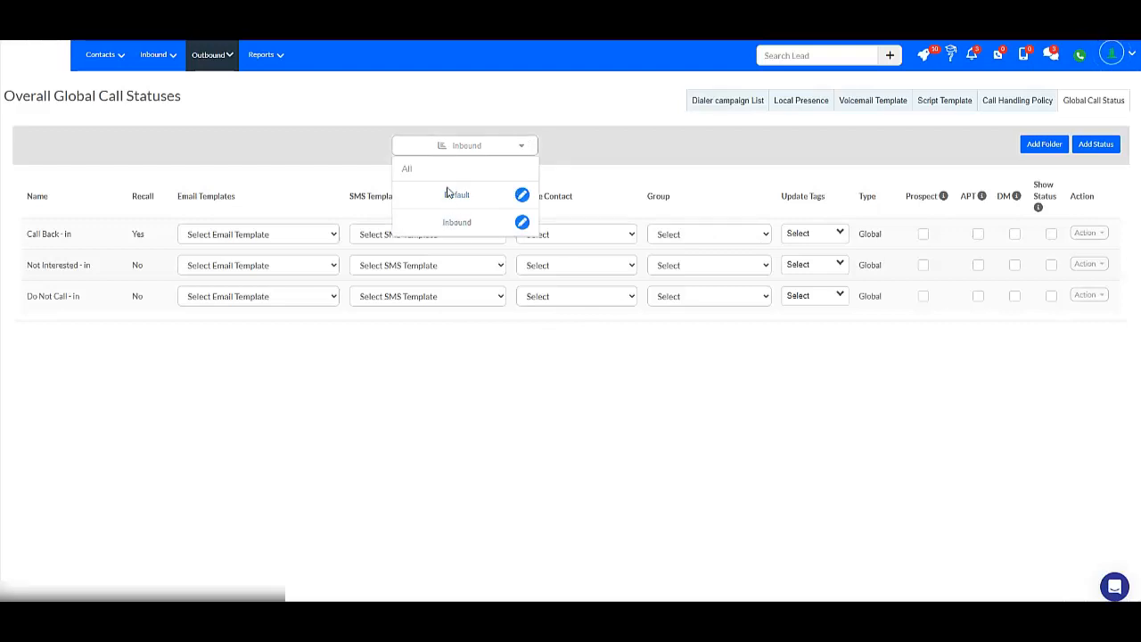
click(450, 195)
click(472, 145)
click(457, 193)
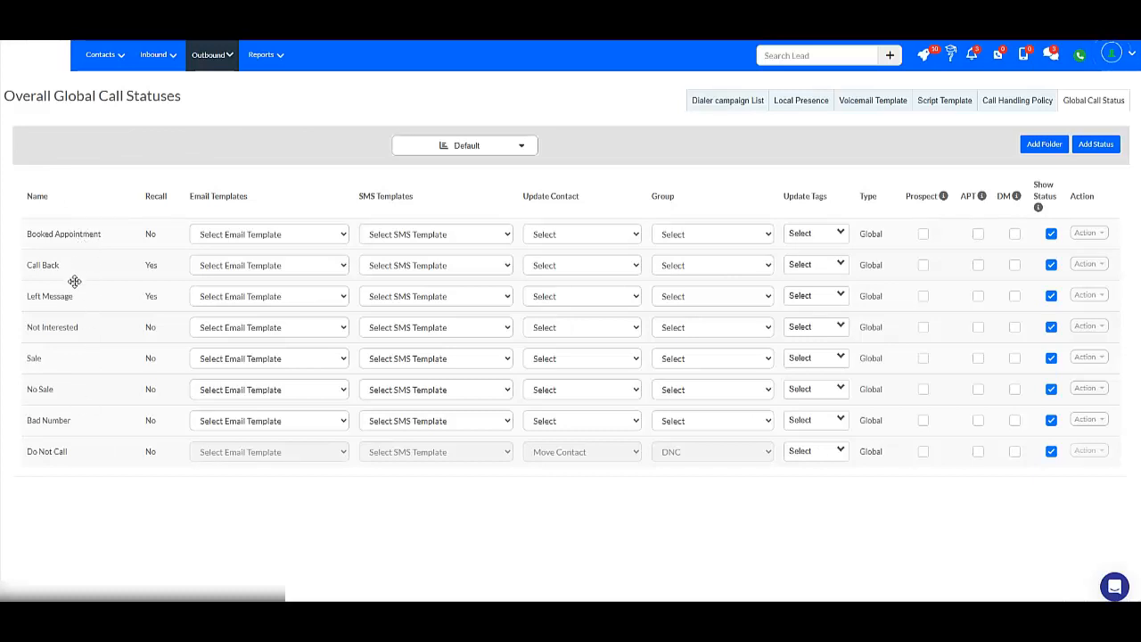
Move Call Back above Booked Appointment and give it the FollowUp email and Follow Up SMS templates.
mouse_move(74, 264)
mouse_down()
mouse_move(77, 233)
mouse_move(72, 245)
mouse_up()
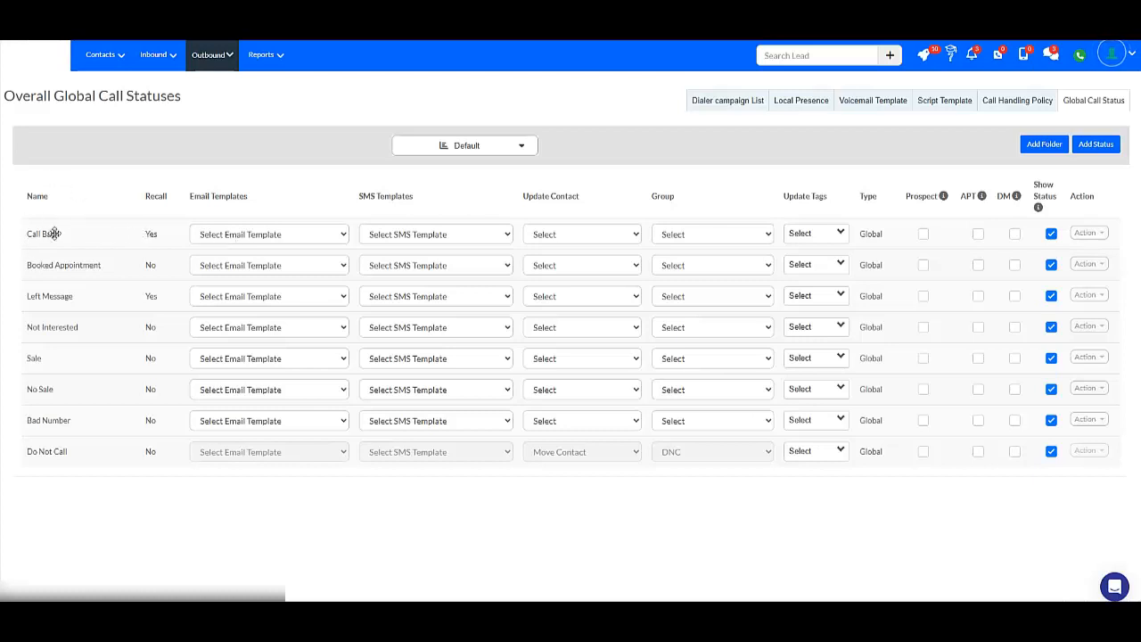
click(256, 235)
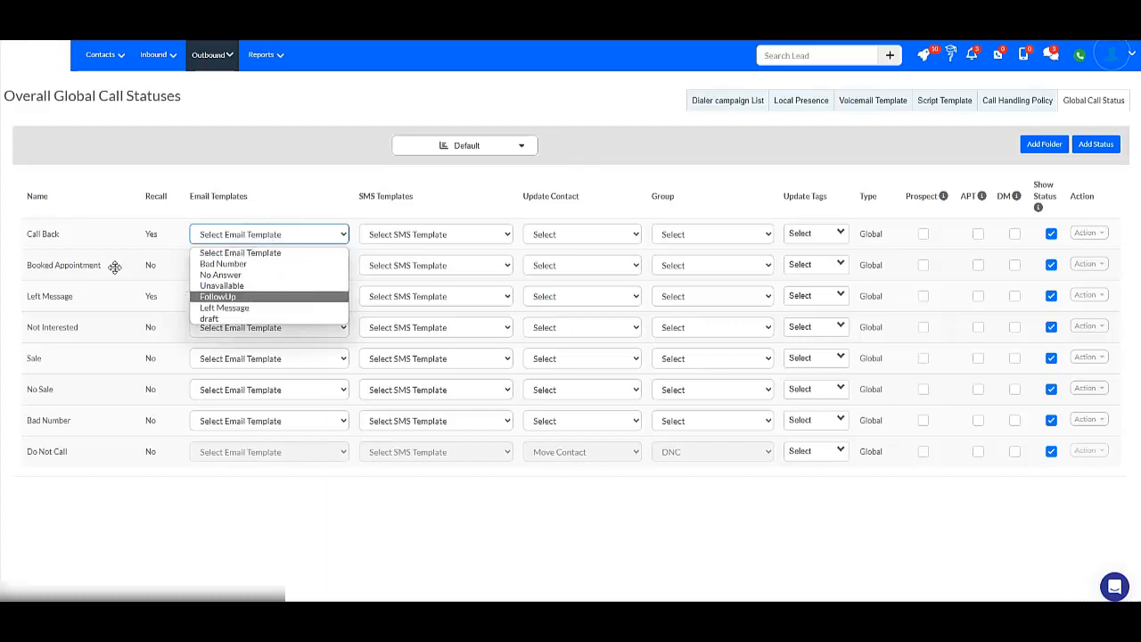
click(240, 297)
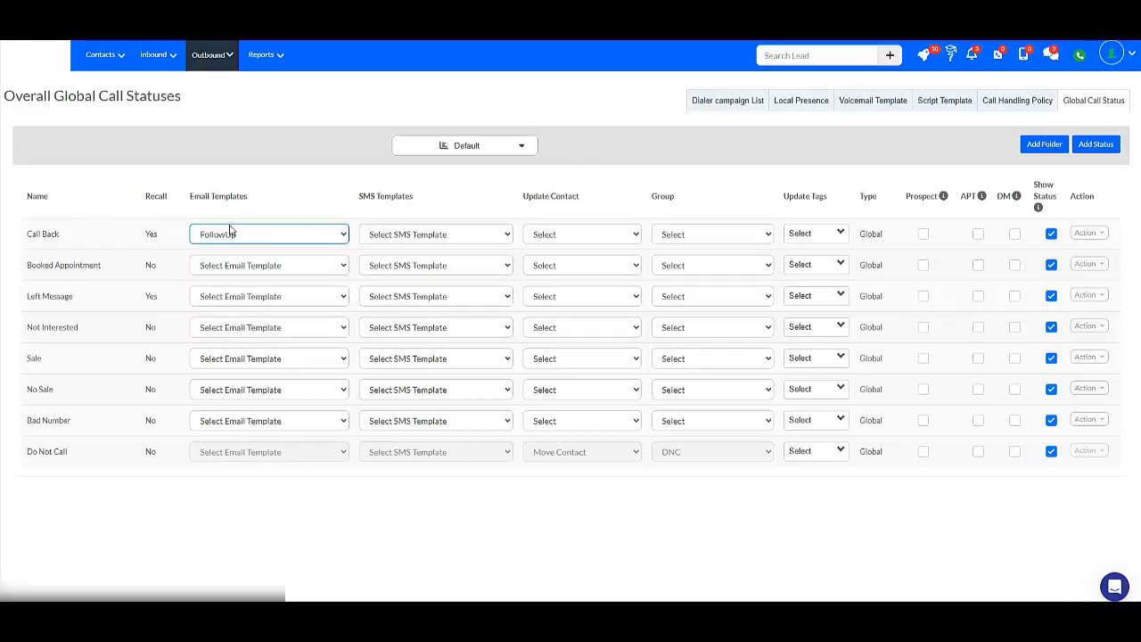
click(456, 234)
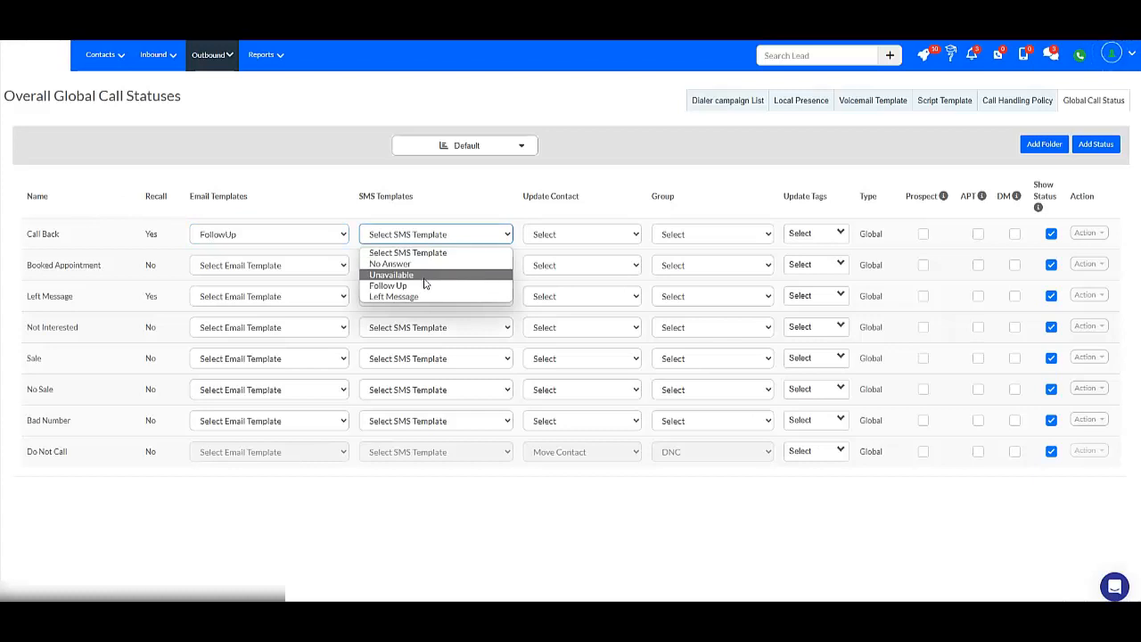
click(422, 286)
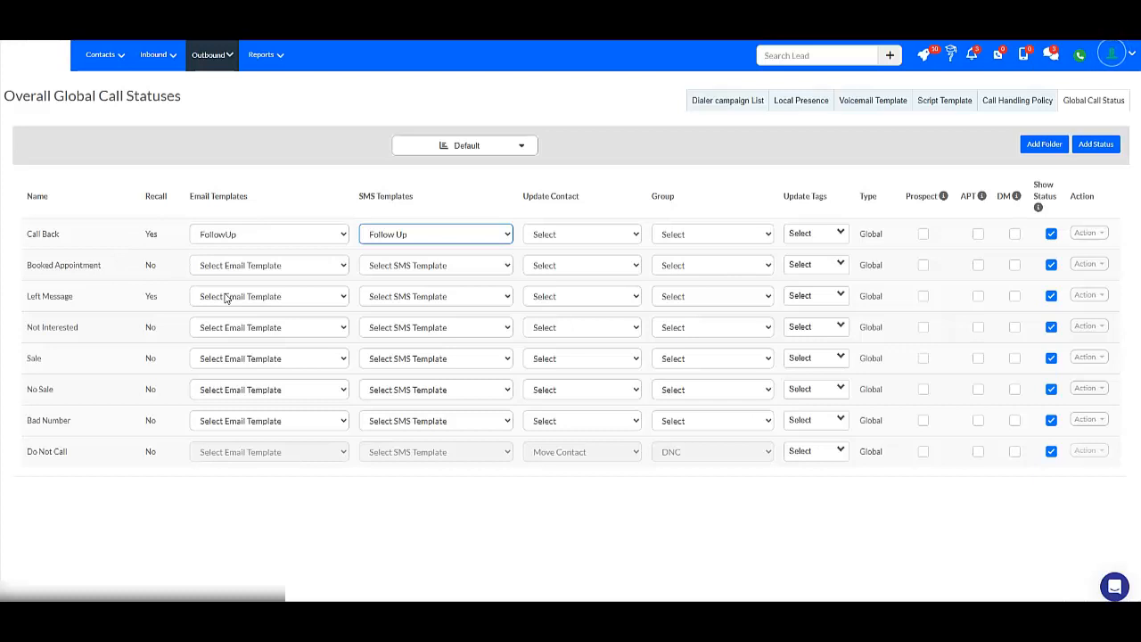
Assign the No Answer email template and No Answer SMS template to the Left Message status.
click(254, 299)
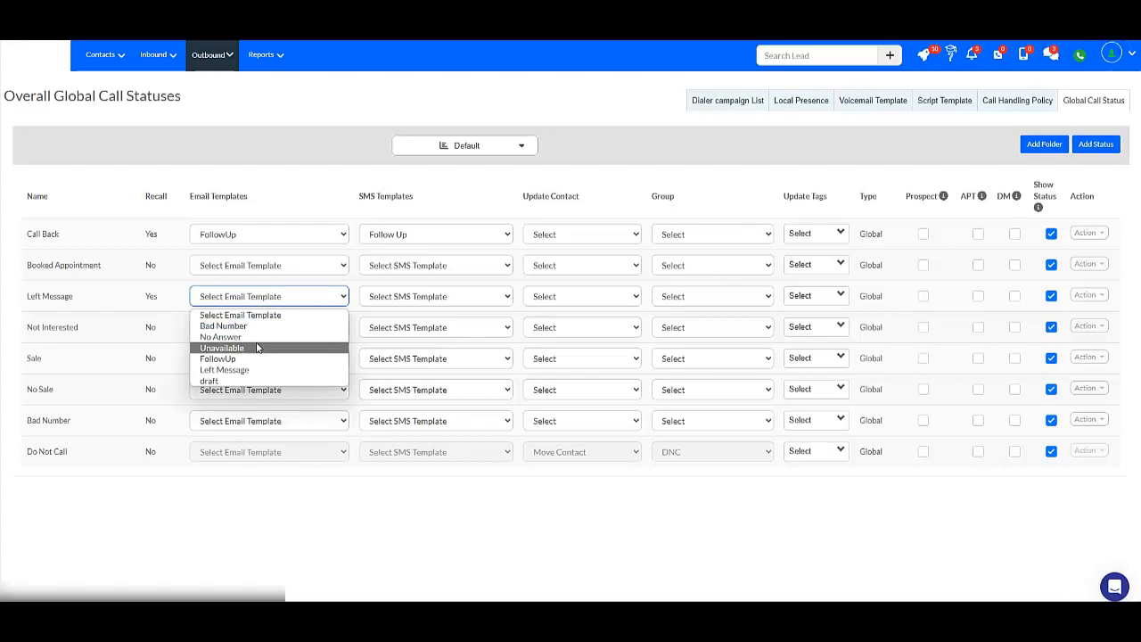
click(263, 340)
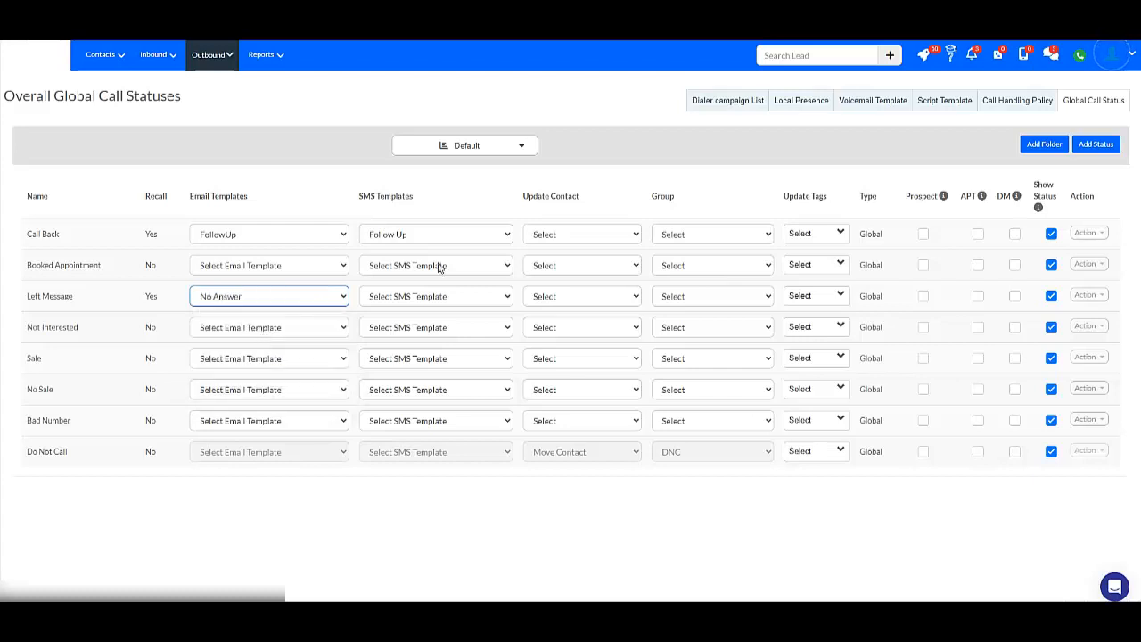
click(438, 264)
click(331, 532)
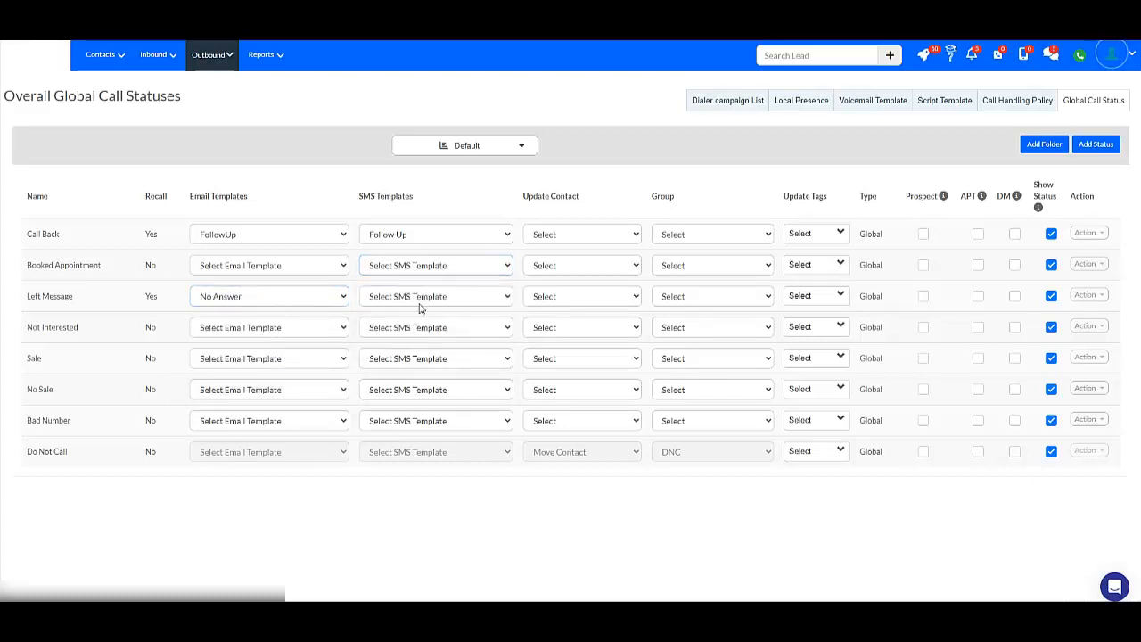
click(428, 296)
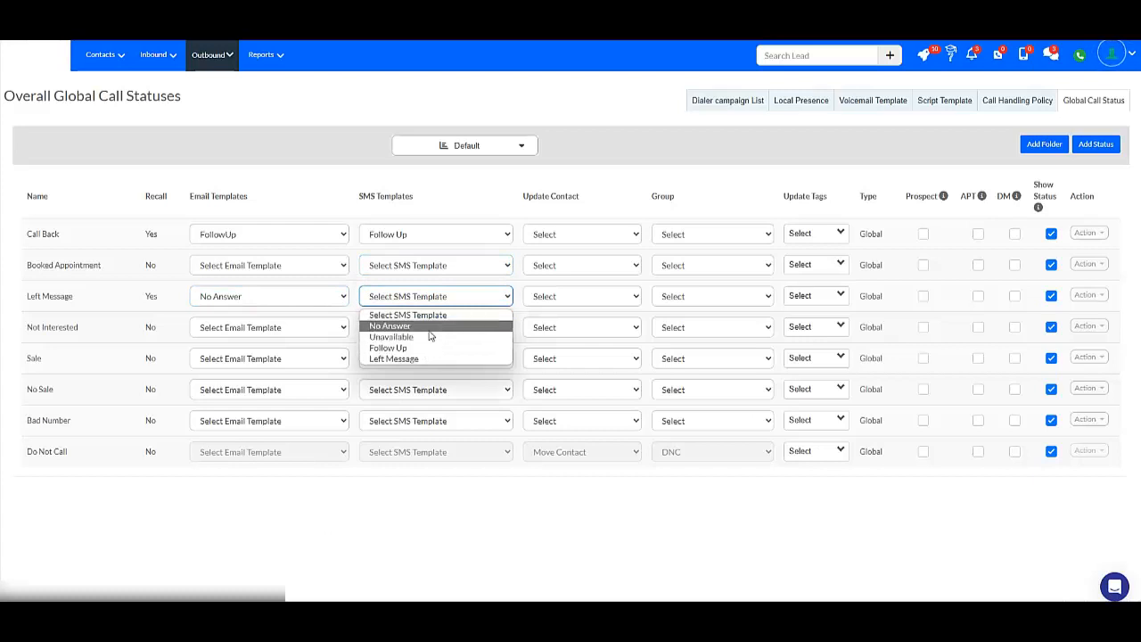
click(434, 326)
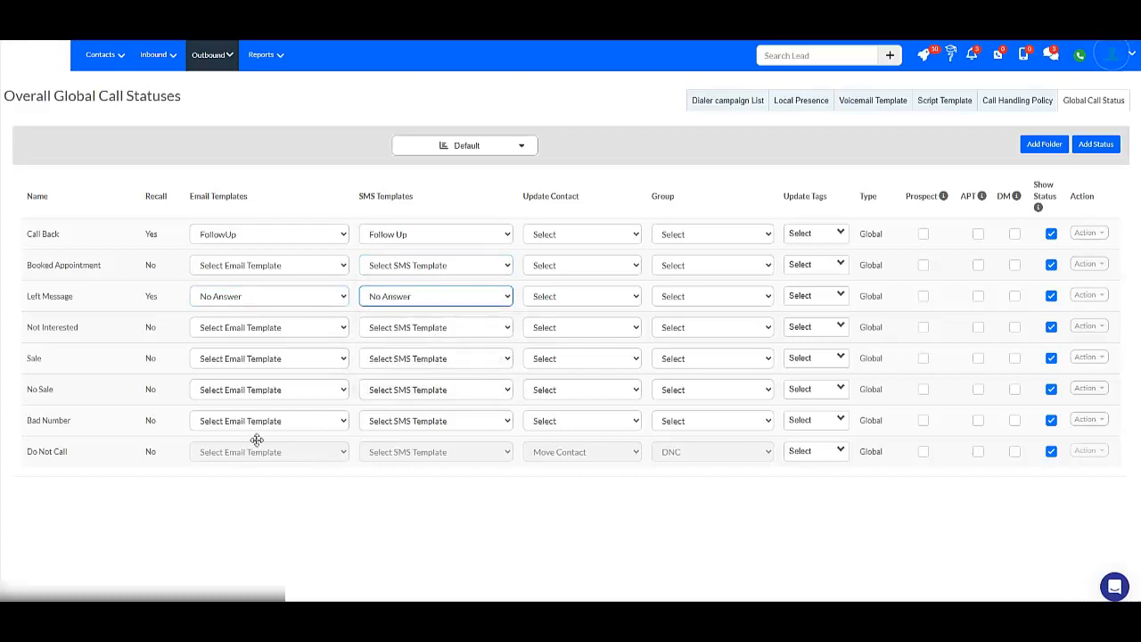
Set the Bad Number status's email template to Bad Number.
click(276, 329)
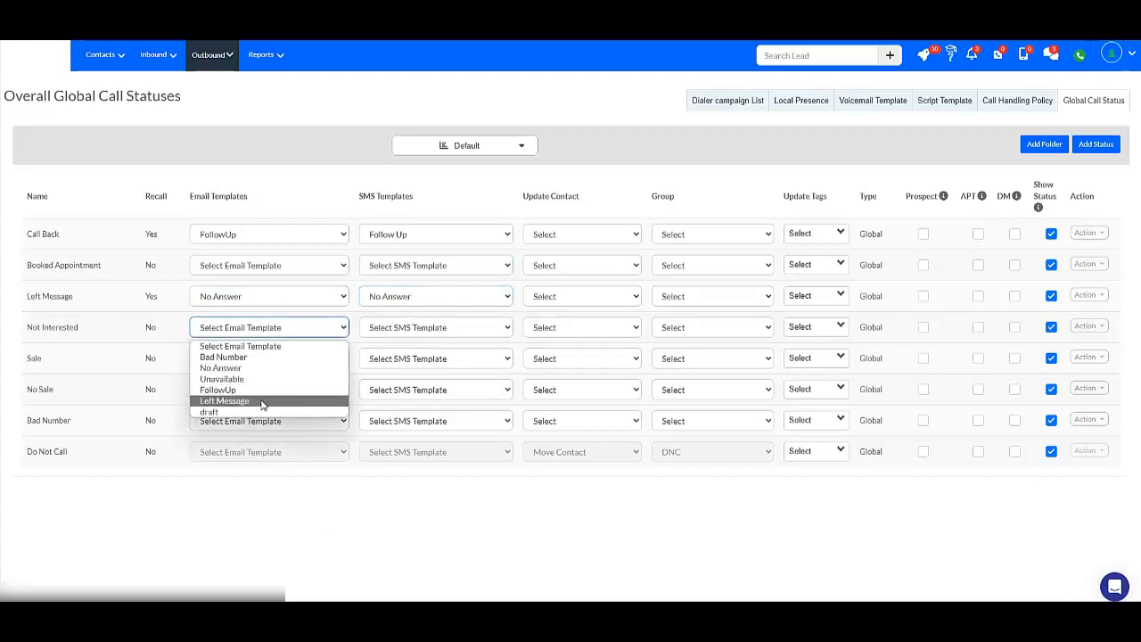
click(286, 501)
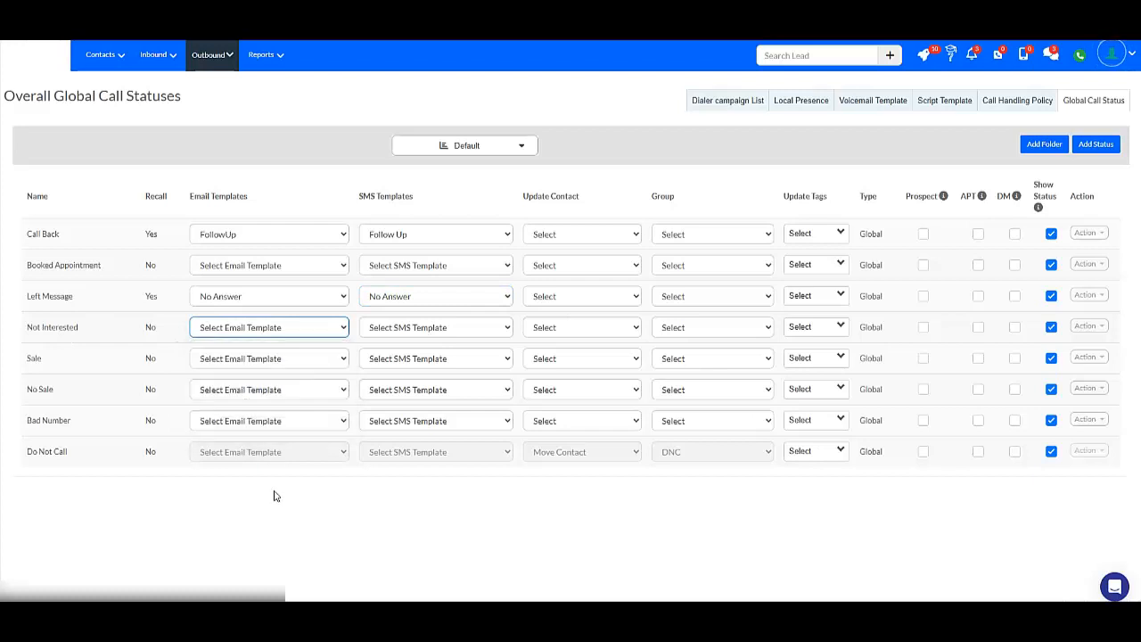
click(258, 423)
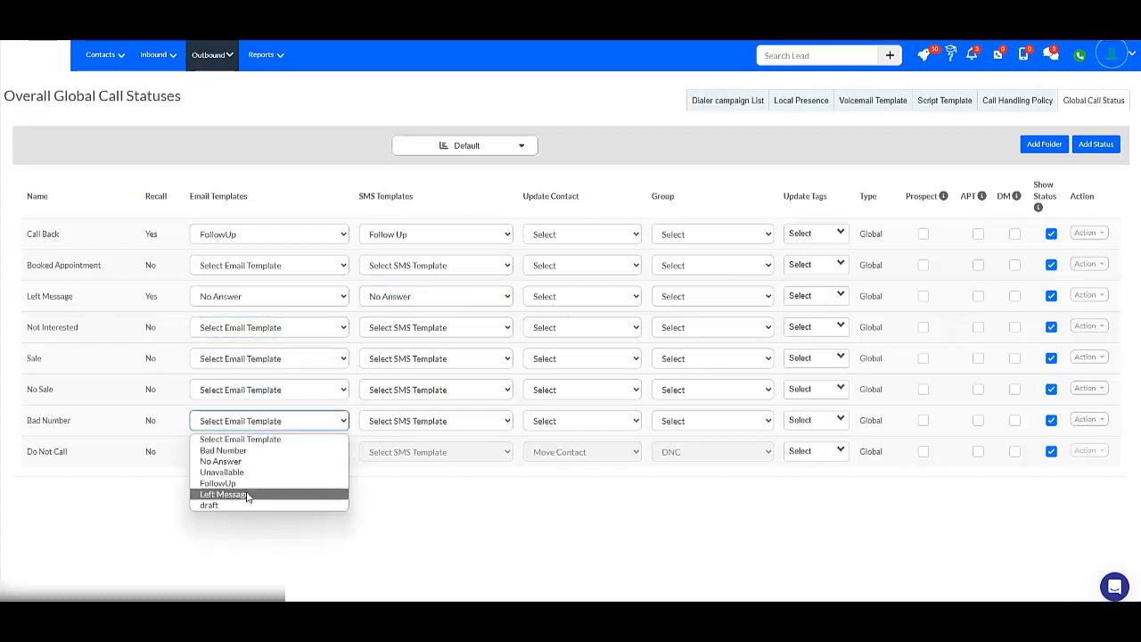
click(234, 450)
click(386, 421)
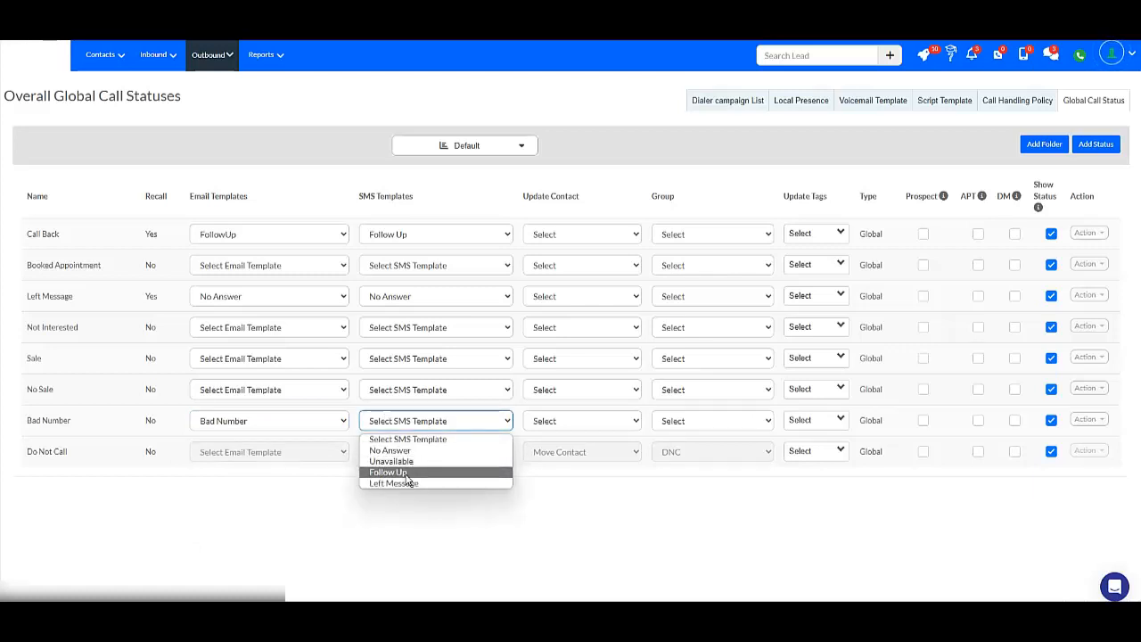
click(614, 513)
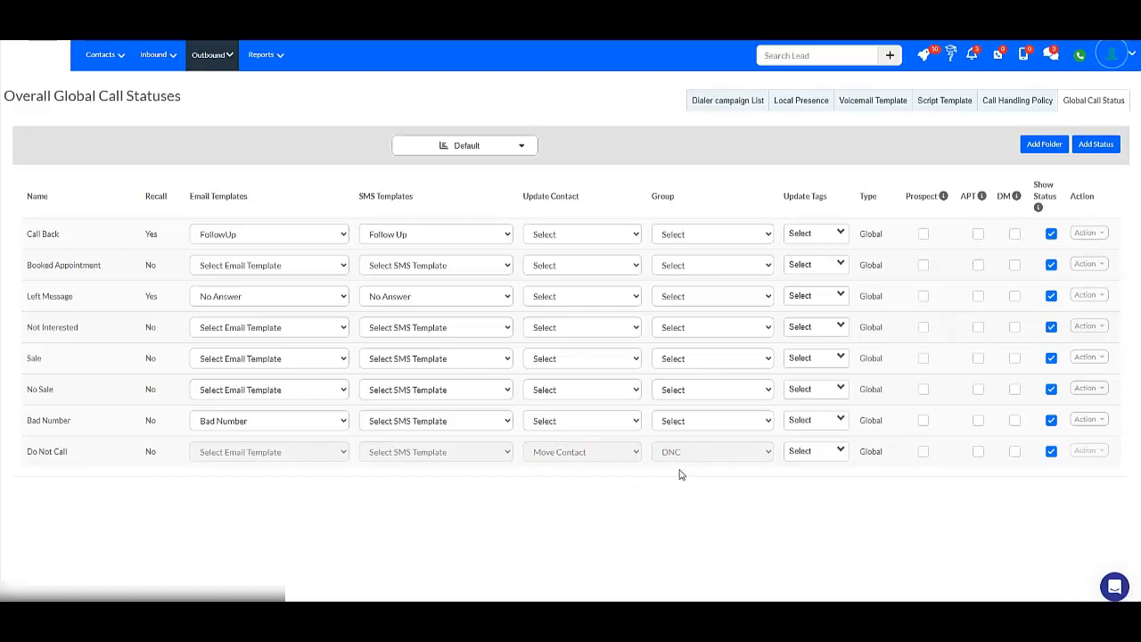
Set the Not Interested status to move contacts into the Not Interested group.
click(594, 326)
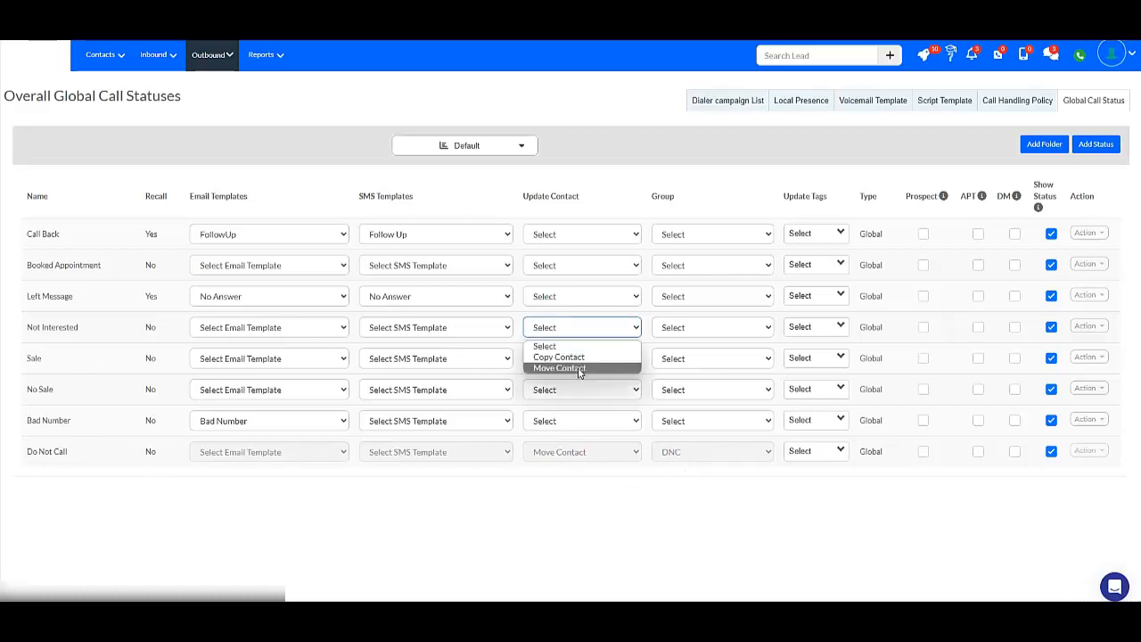
click(578, 368)
click(712, 330)
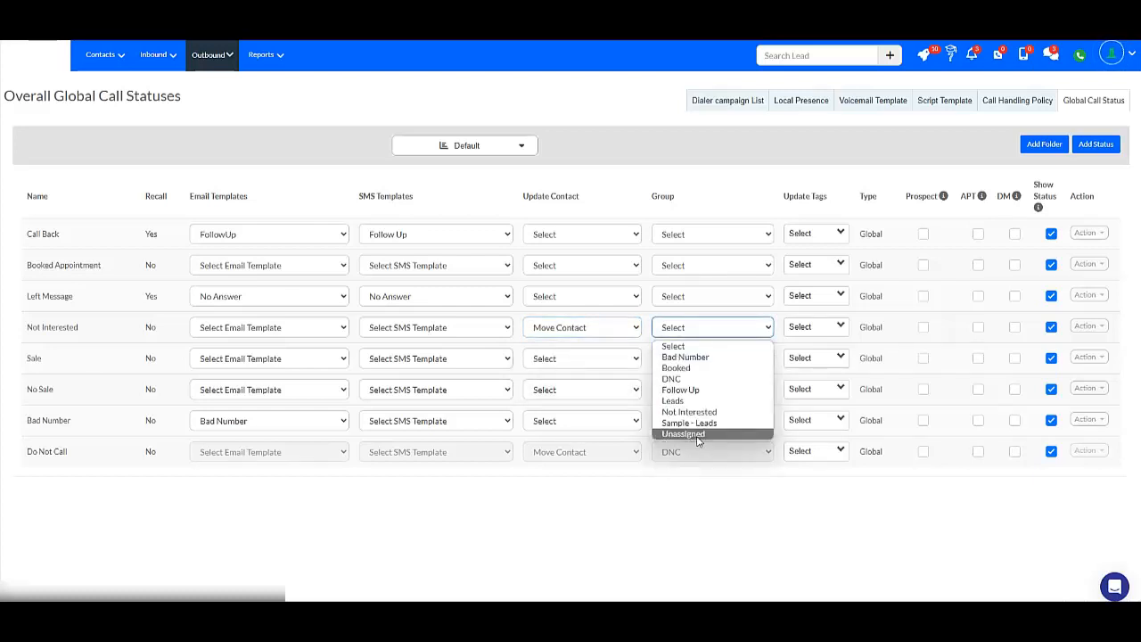
click(688, 412)
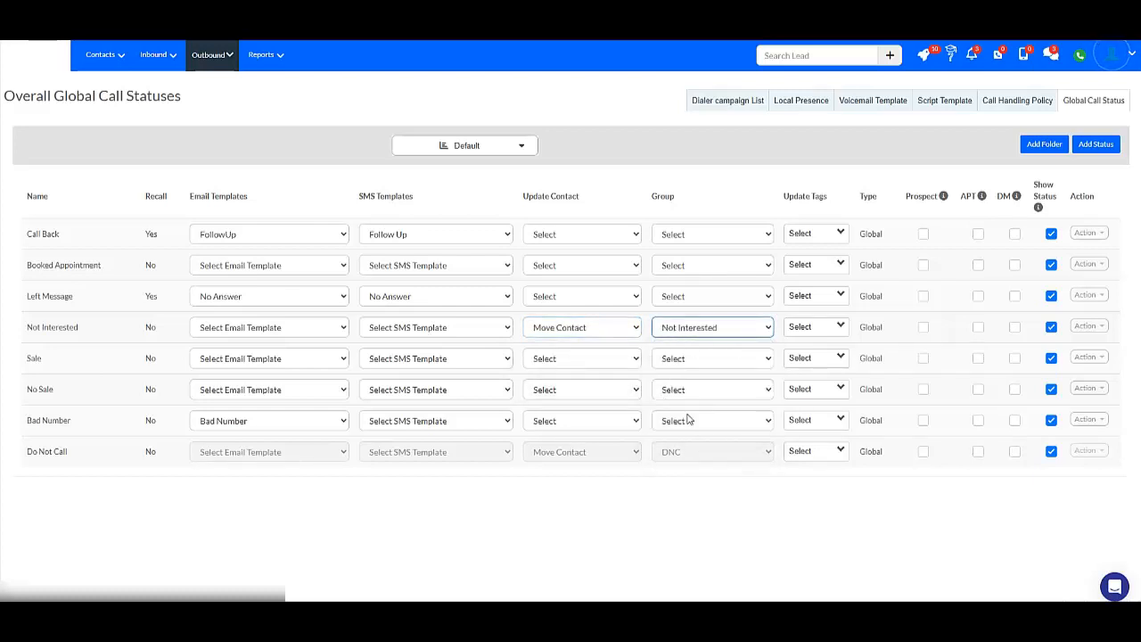
click(625, 510)
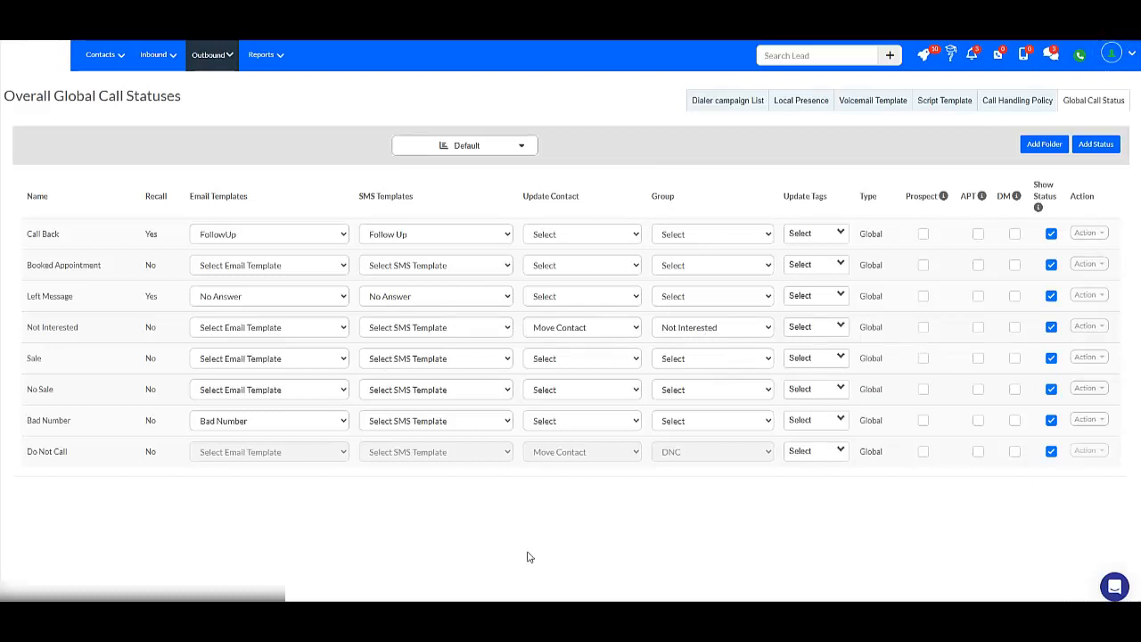
Review the Update Tags options for the Not Interested status.
click(818, 327)
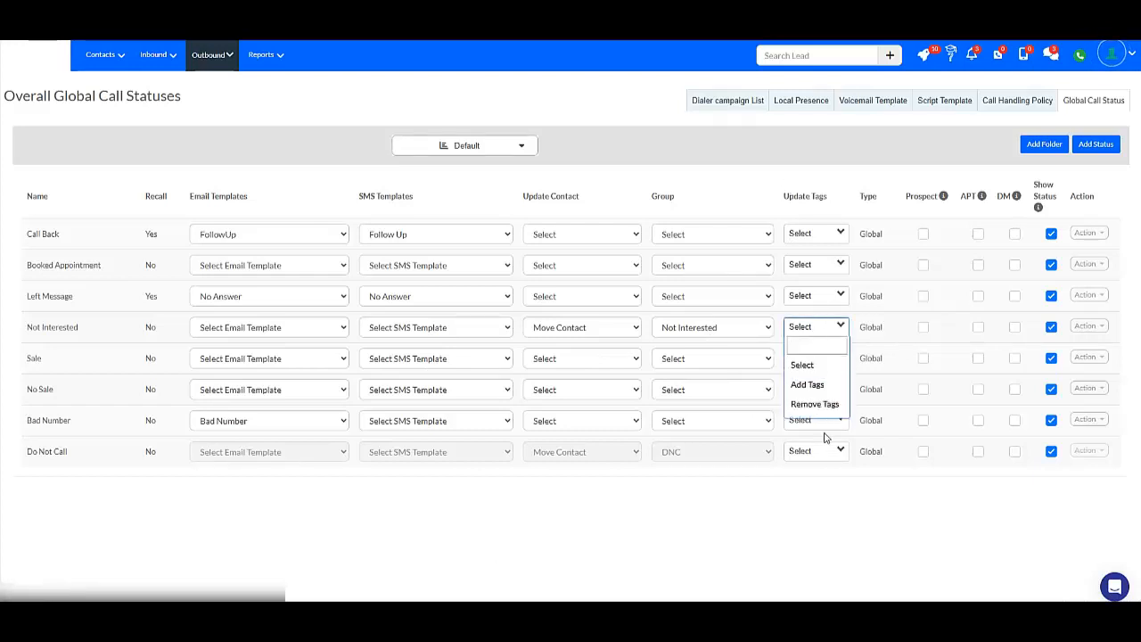
click(780, 522)
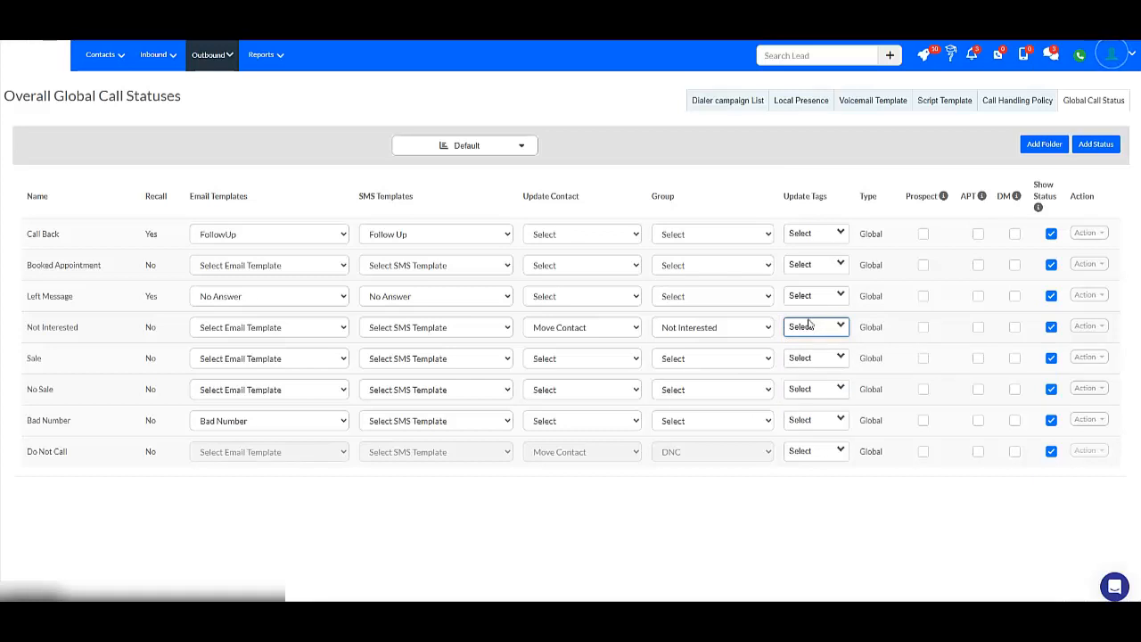
click(808, 326)
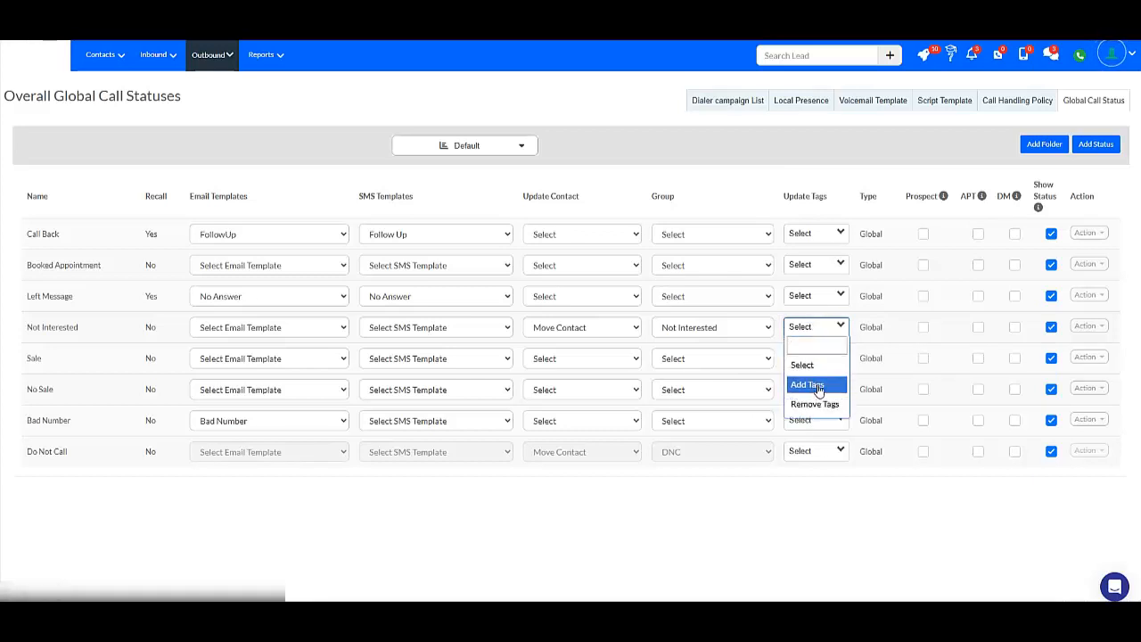
click(805, 490)
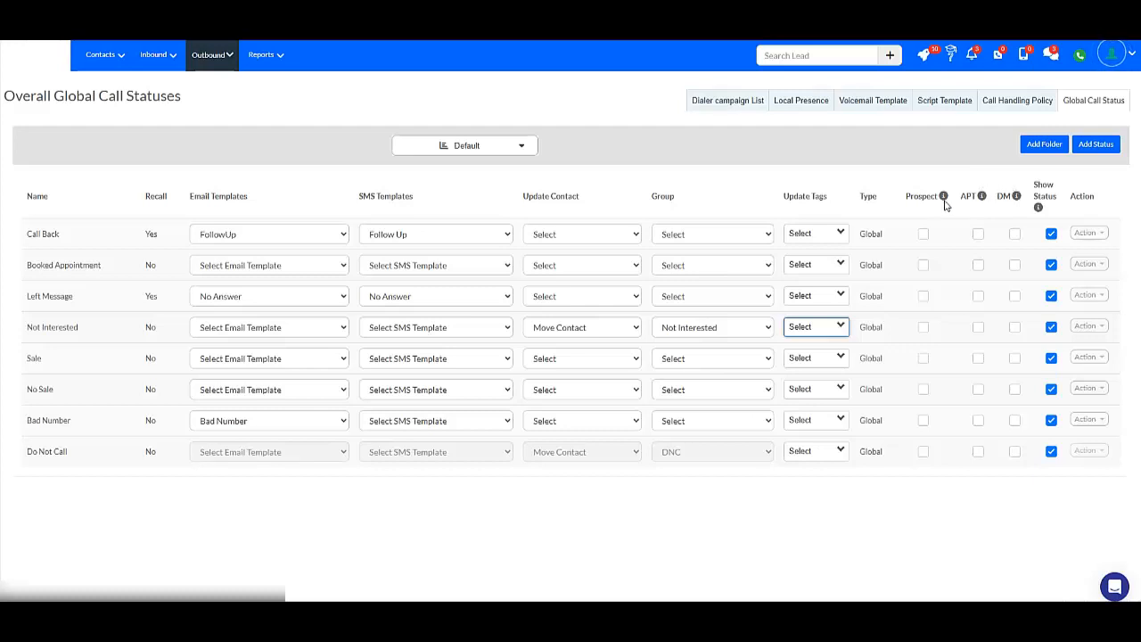
Mark the Booked Appointment status as Prospect and DM.
mouse_move(945, 204)
click(923, 265)
mouse_move(980, 197)
mouse_move(1015, 202)
click(1015, 265)
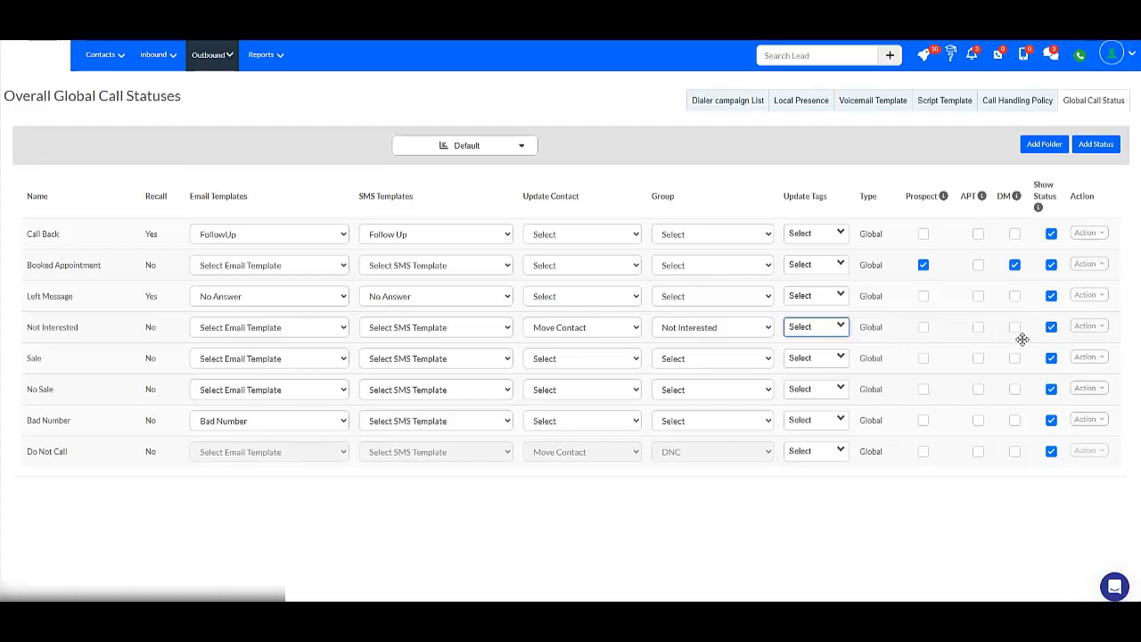
Mark the Not Interested and Sale statuses as DM.
click(1015, 328)
click(1014, 358)
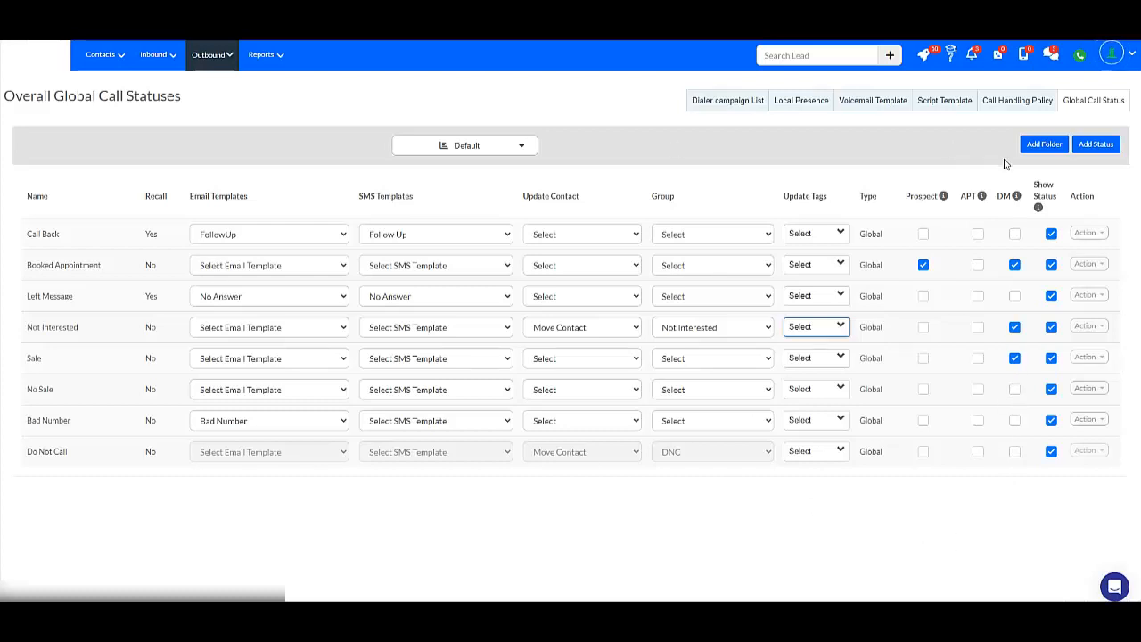
Start adding a new global status and name it Too Far Away.
click(1098, 147)
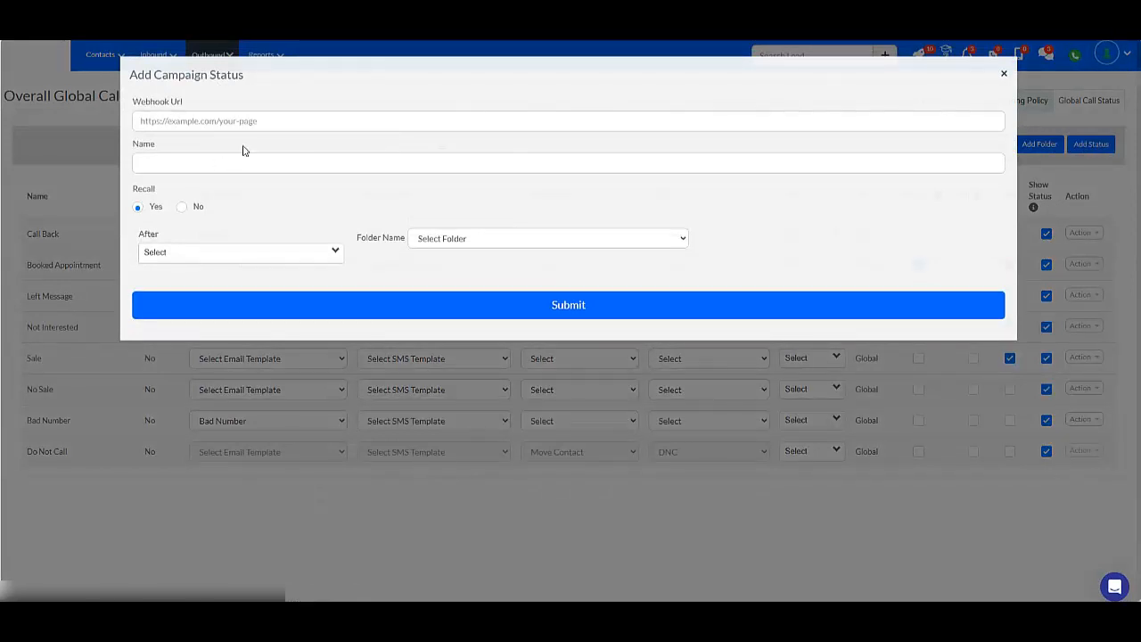
click(204, 161)
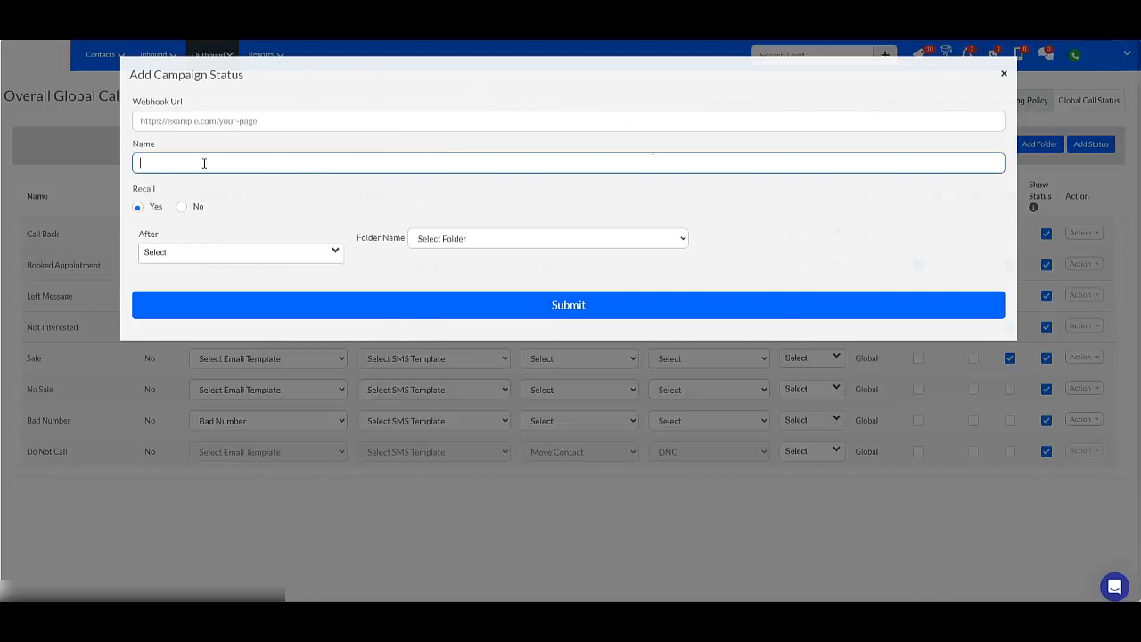
click(607, 139)
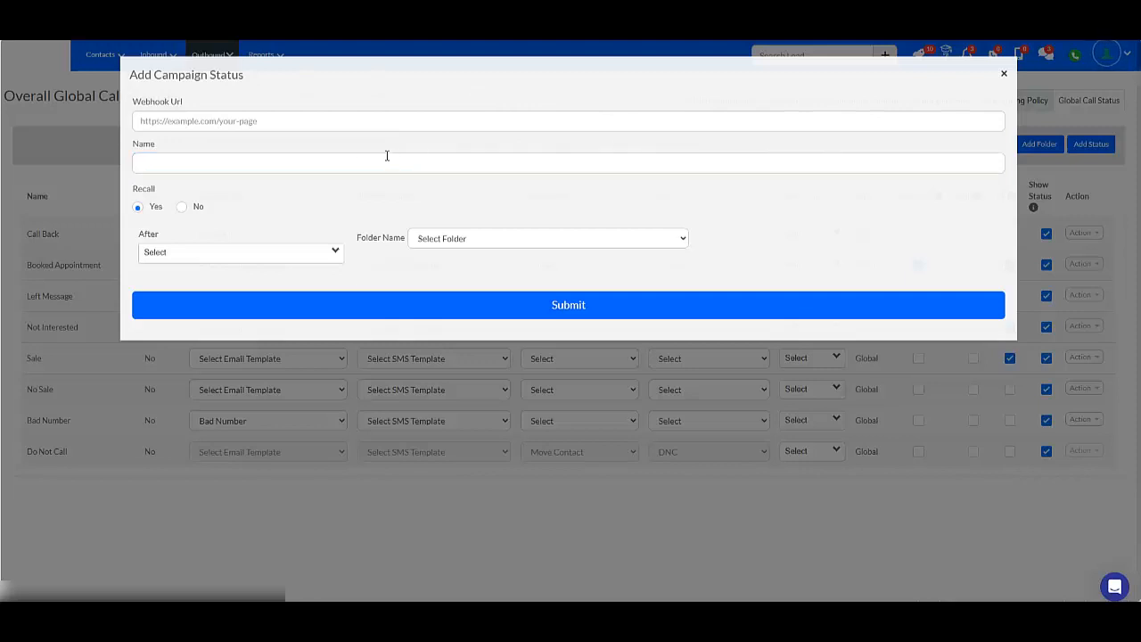
click(315, 156)
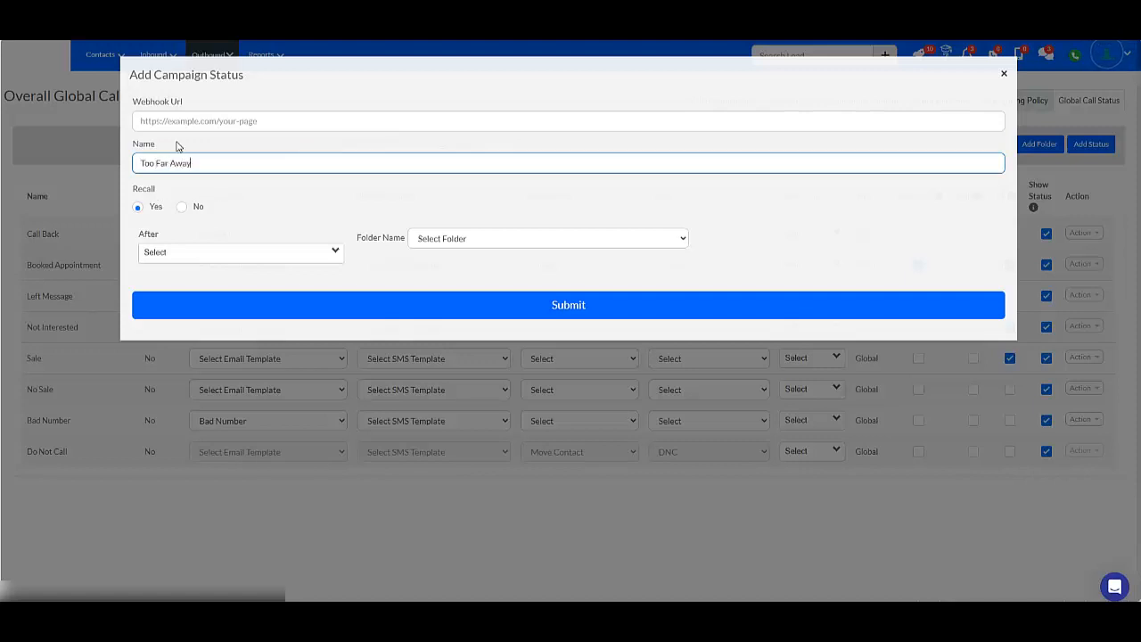
Set the Too Far Away status's recall to No and submit the new status.
click(186, 211)
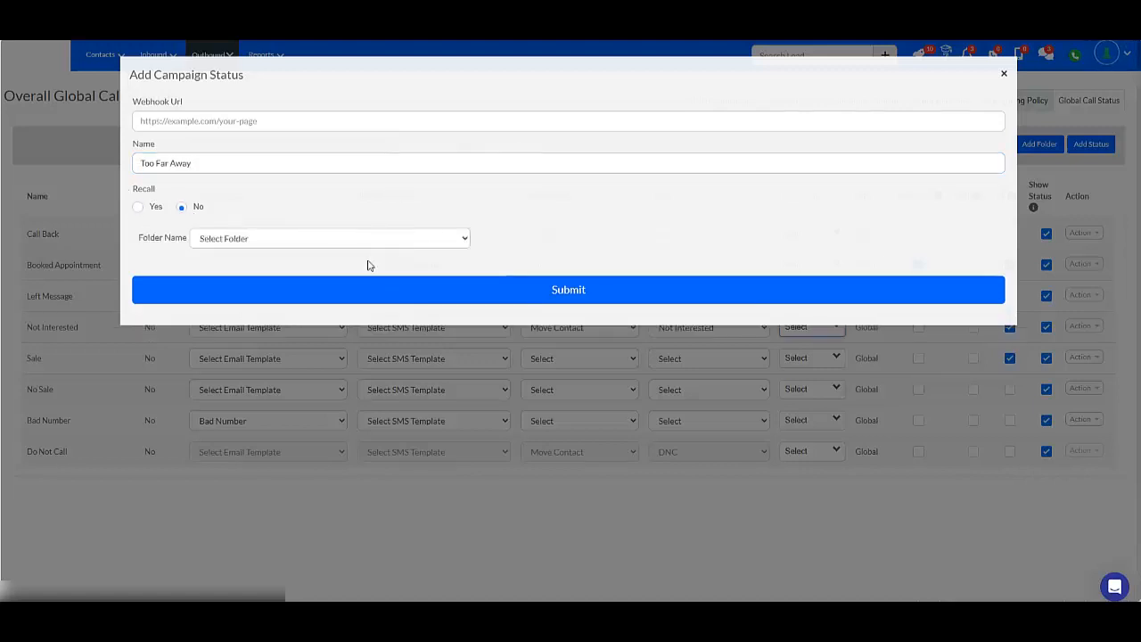
click(140, 209)
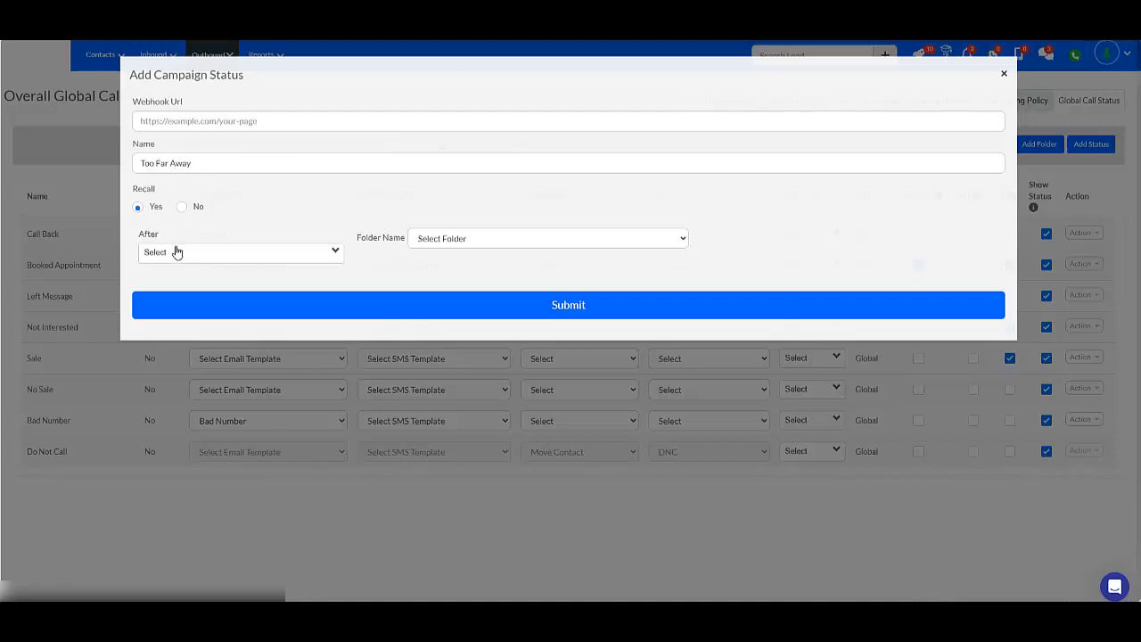
click(177, 253)
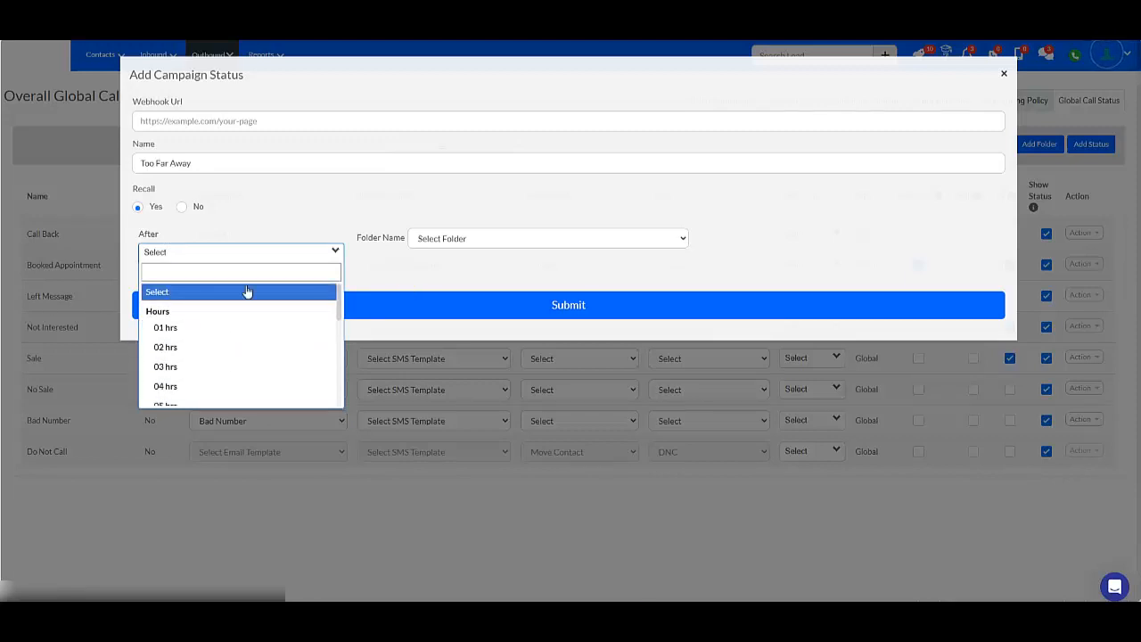
scroll(229, 318, down, 1)
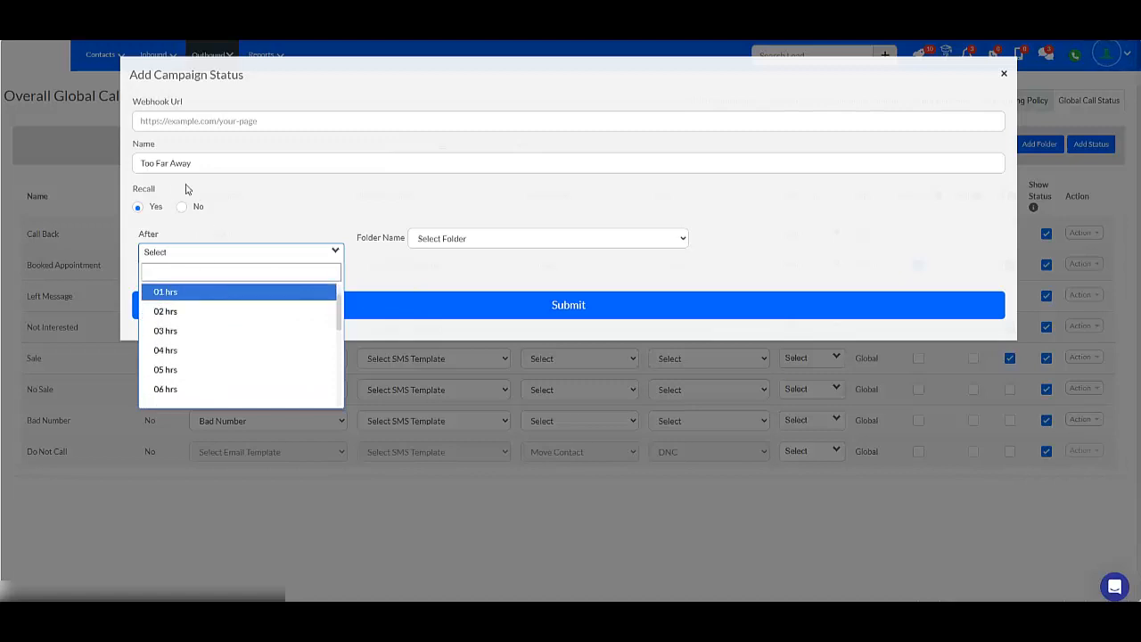
click(138, 207)
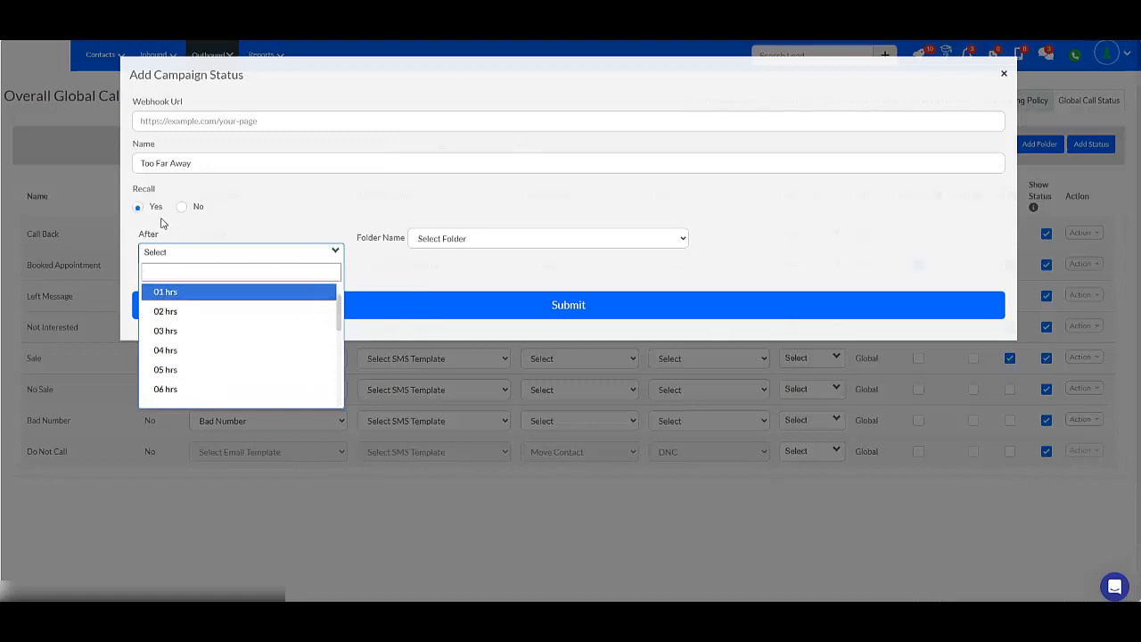
scroll(197, 349, down, 1)
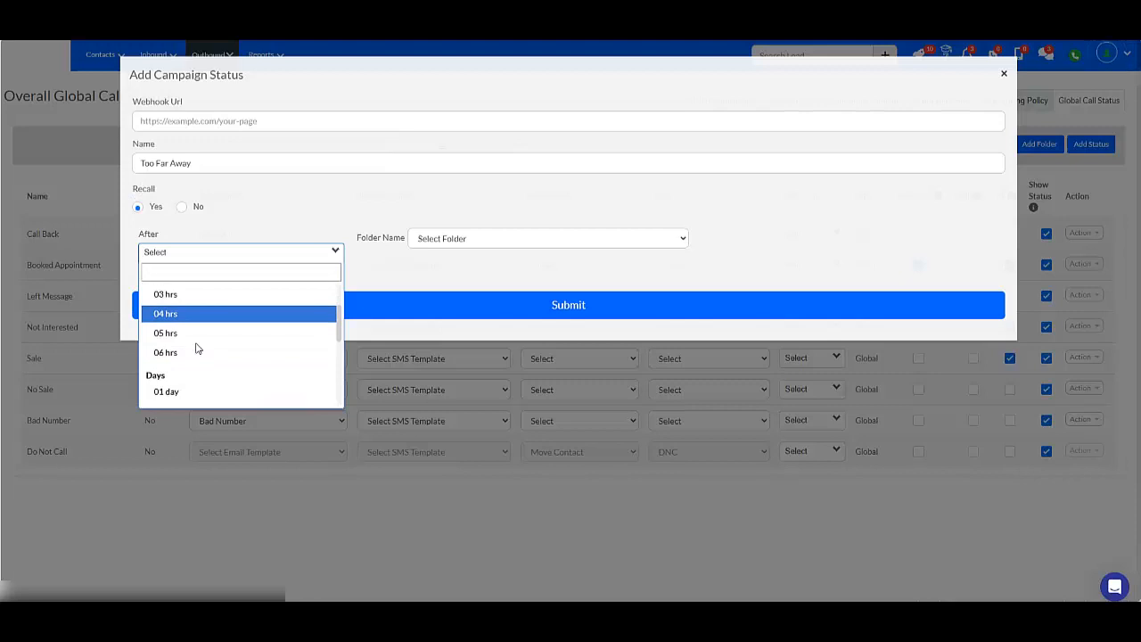
scroll(197, 348, down, 1)
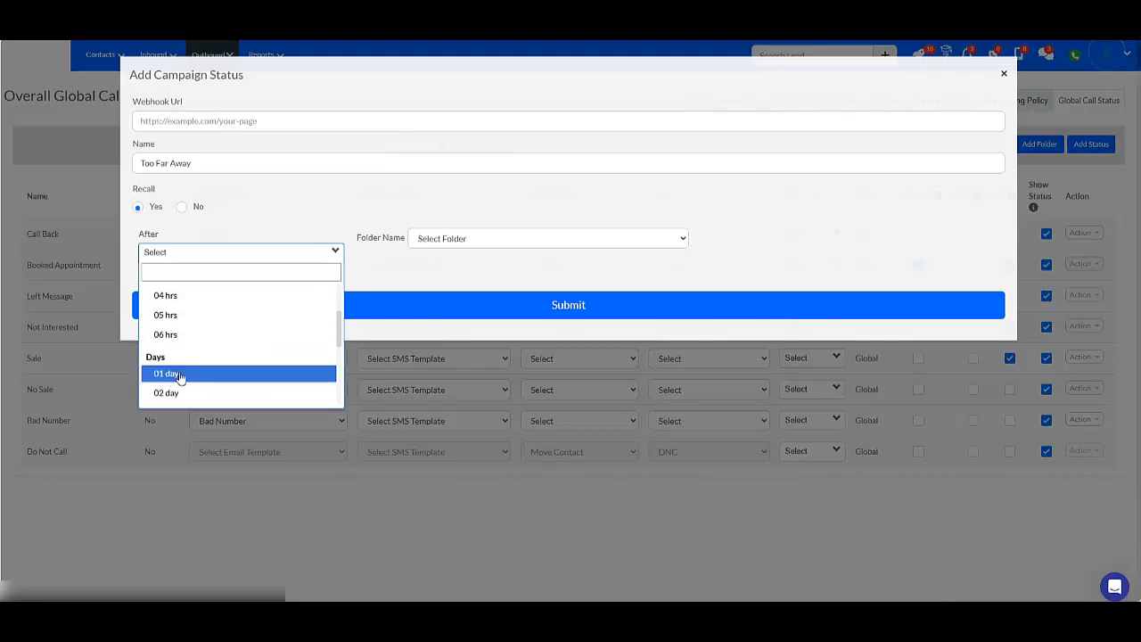
click(185, 381)
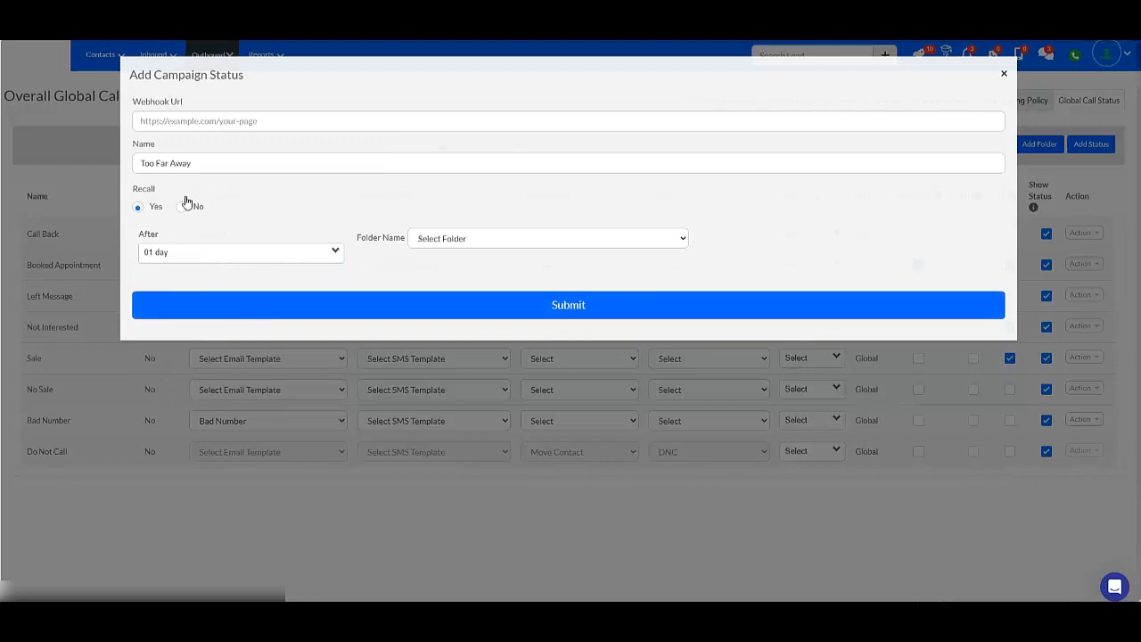
click(182, 206)
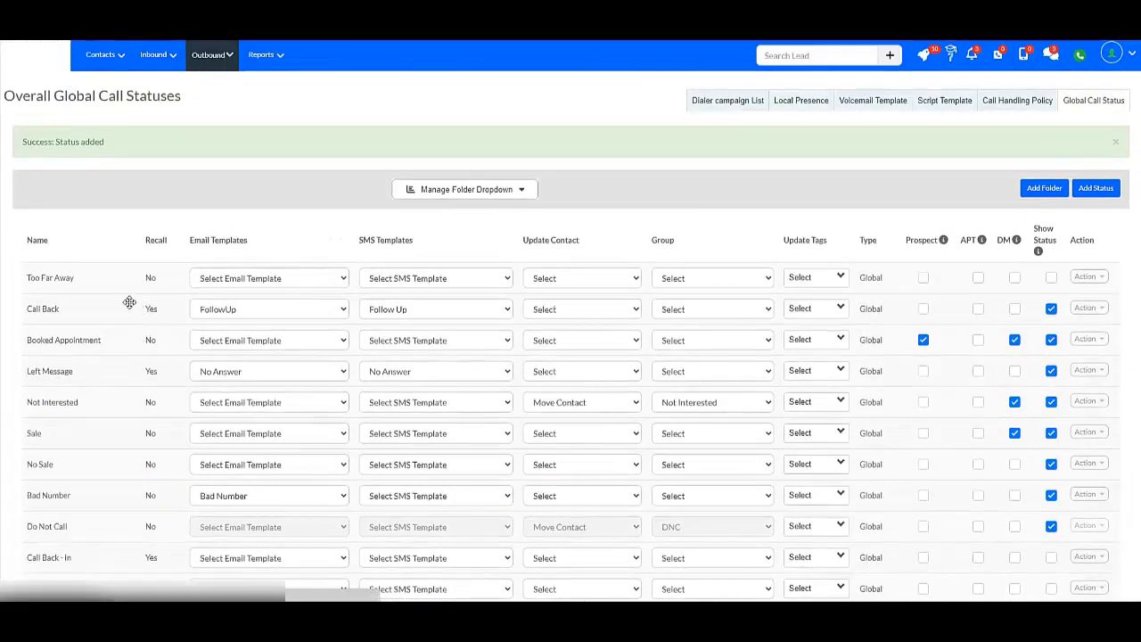
Move the Too Far Away status to sit below Left Message in the list.
drag(115, 283, 116, 372)
scroll(178, 429, down, 1)
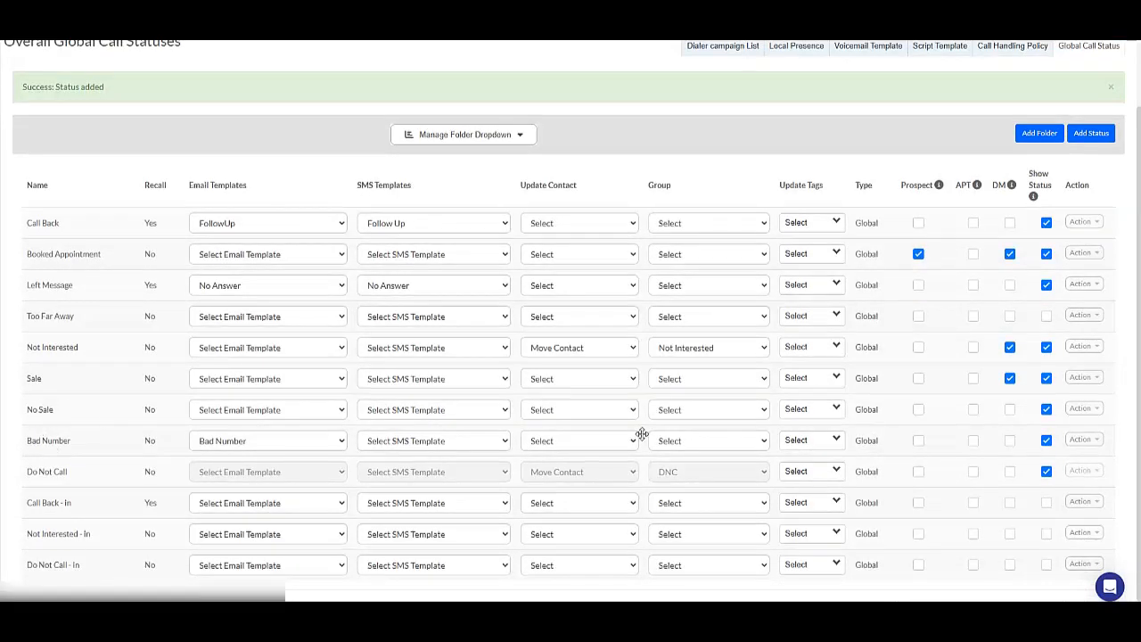
Delete the No Sale status and confirm the deletion.
click(1081, 408)
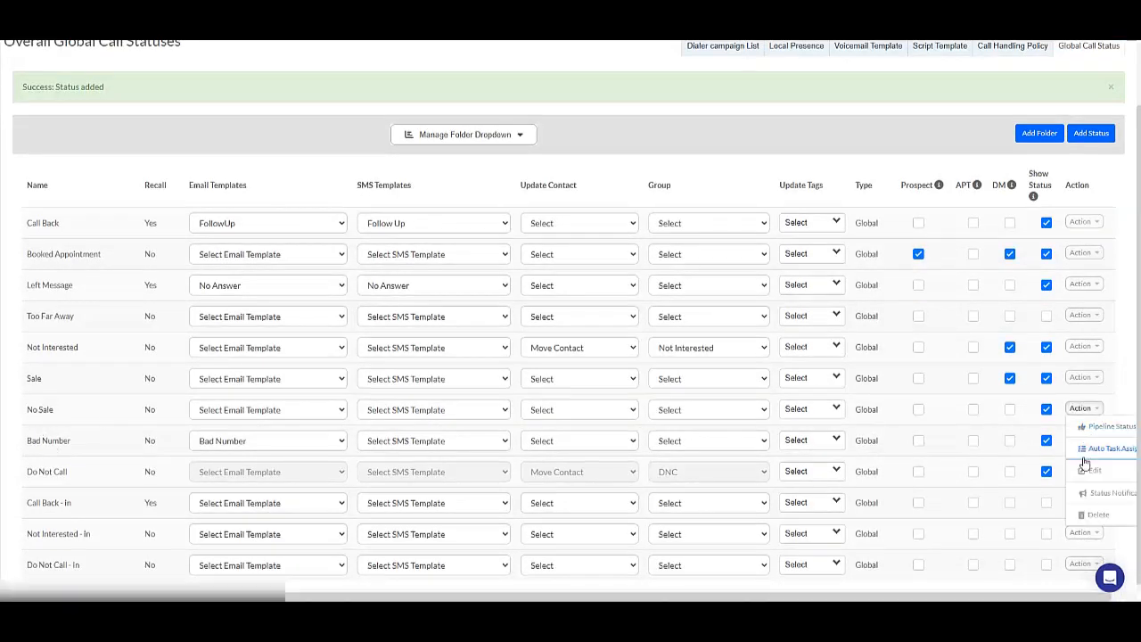
click(1094, 515)
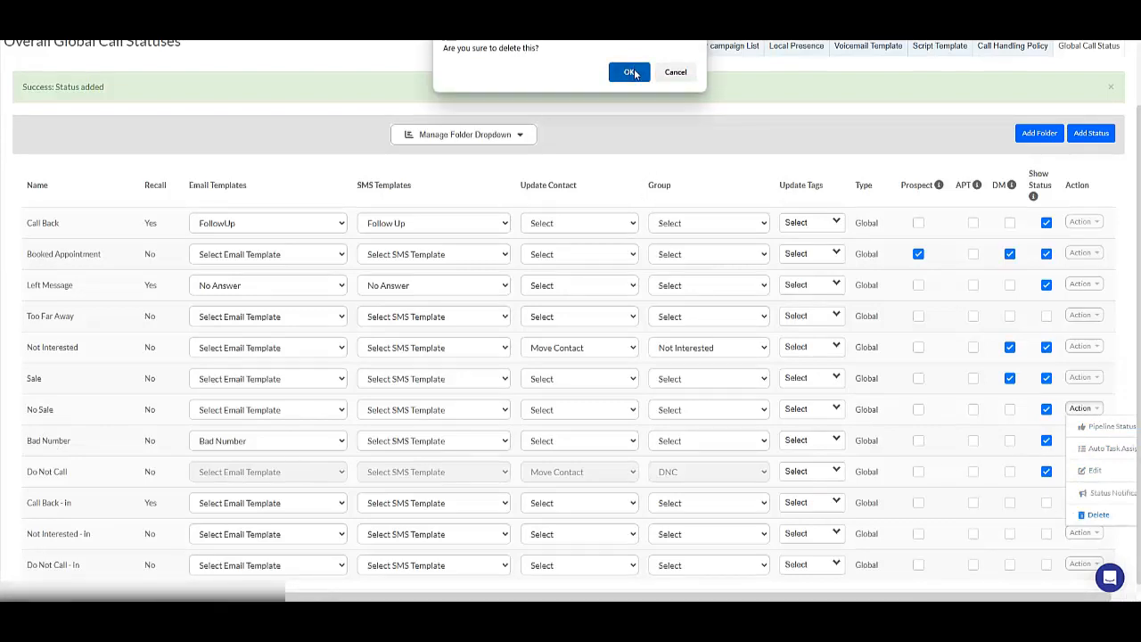
click(630, 73)
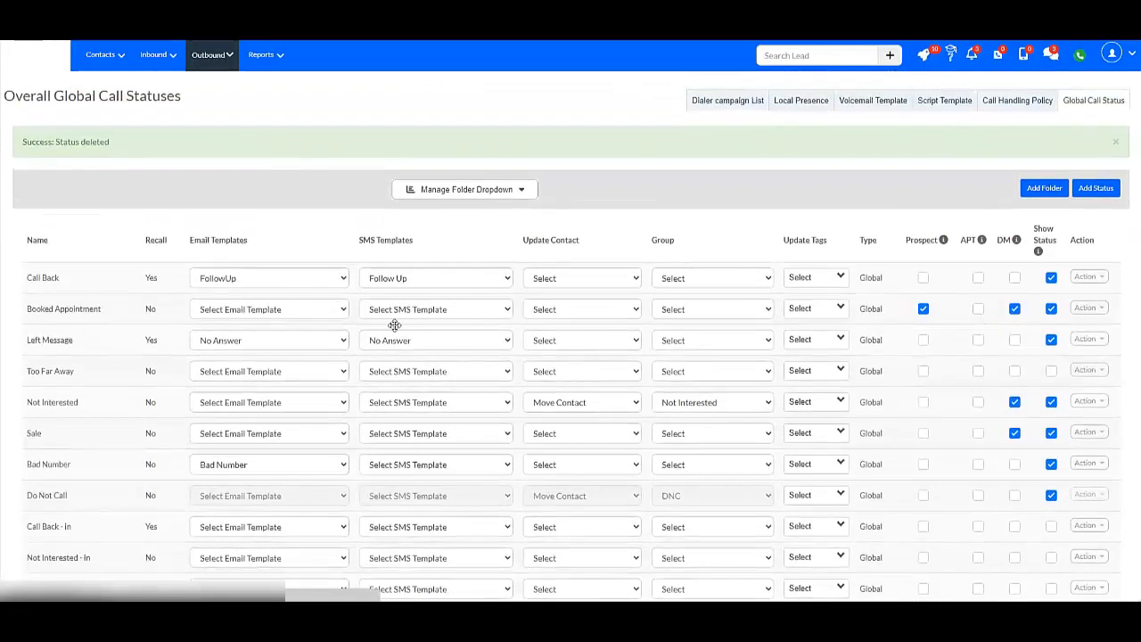
Open the Booked Appointment status's edit form to inspect its name and recall settings, then close it.
scroll(192, 300, down, 1)
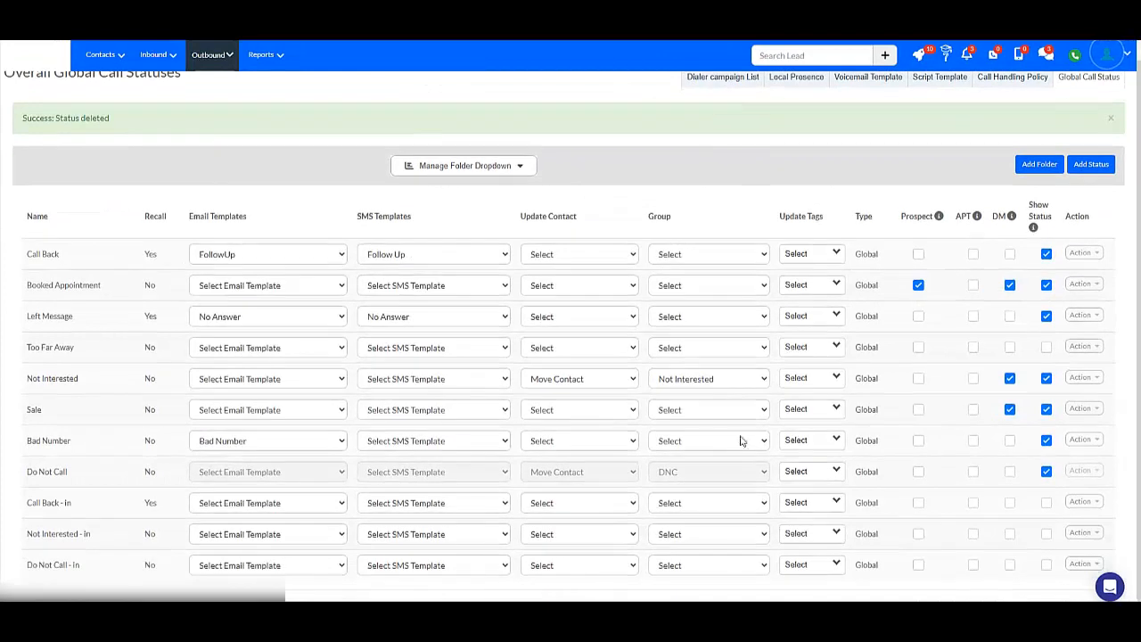
click(1096, 257)
click(759, 201)
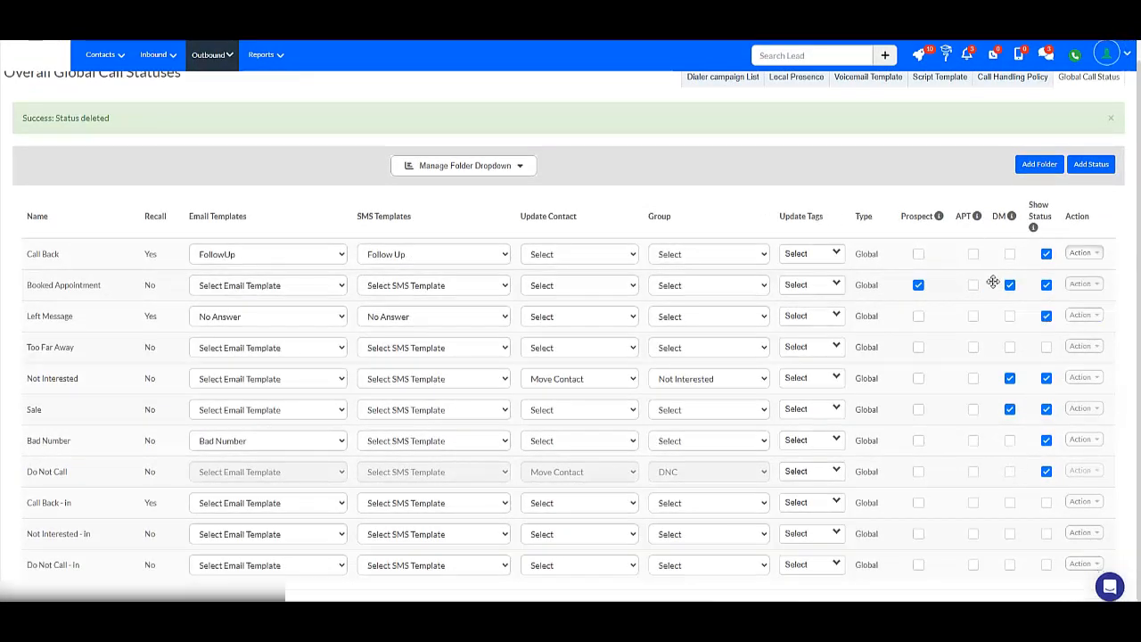
click(1093, 285)
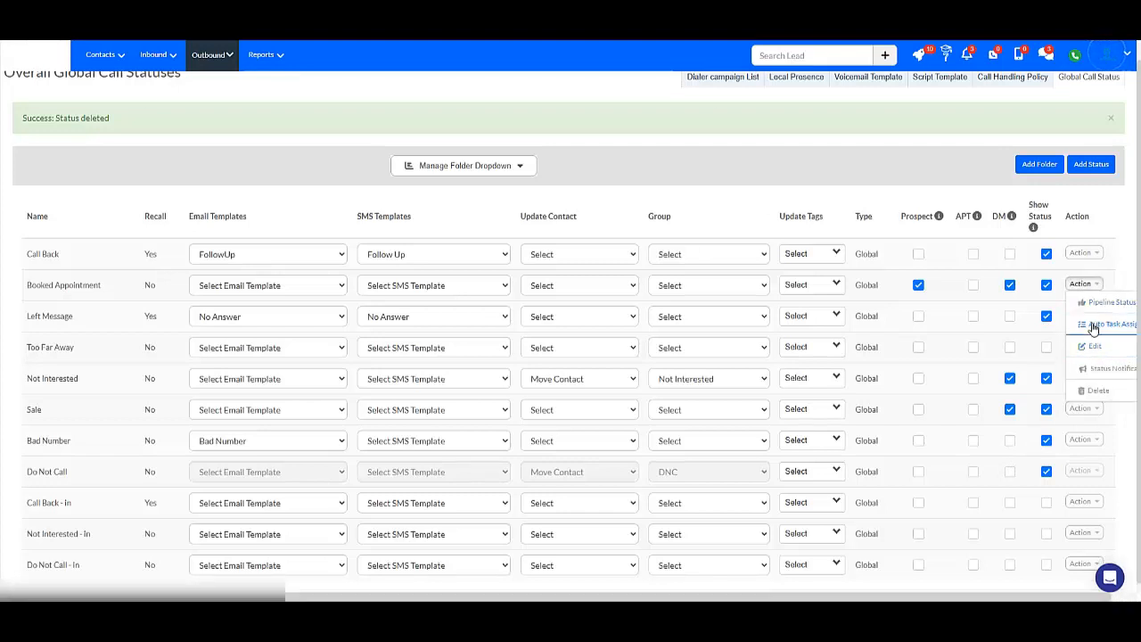
click(1093, 348)
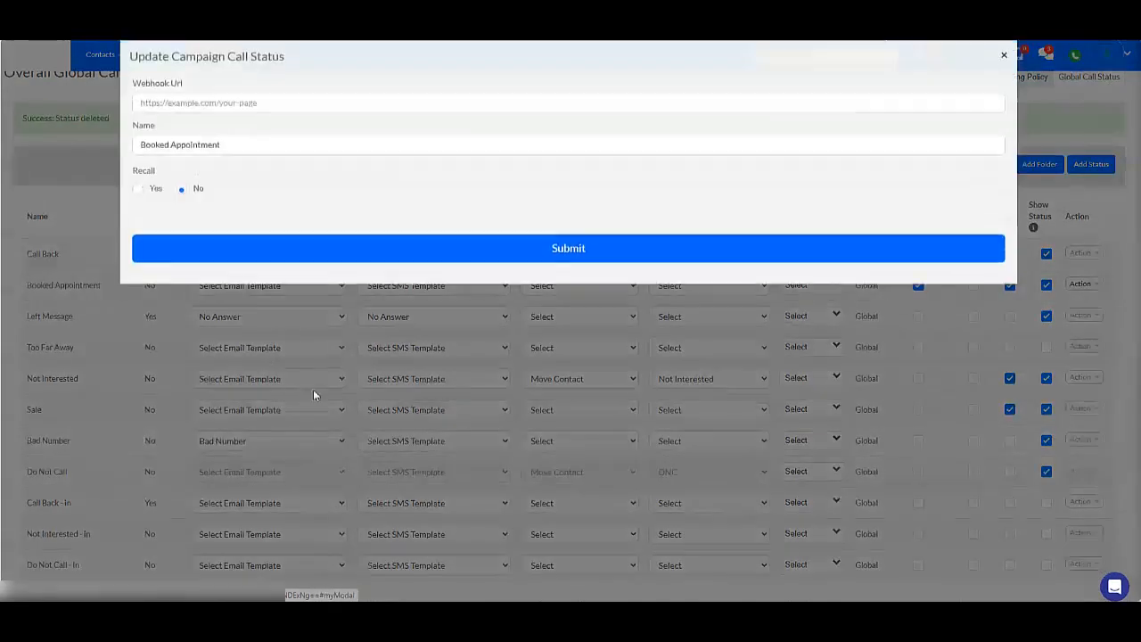
click(152, 160)
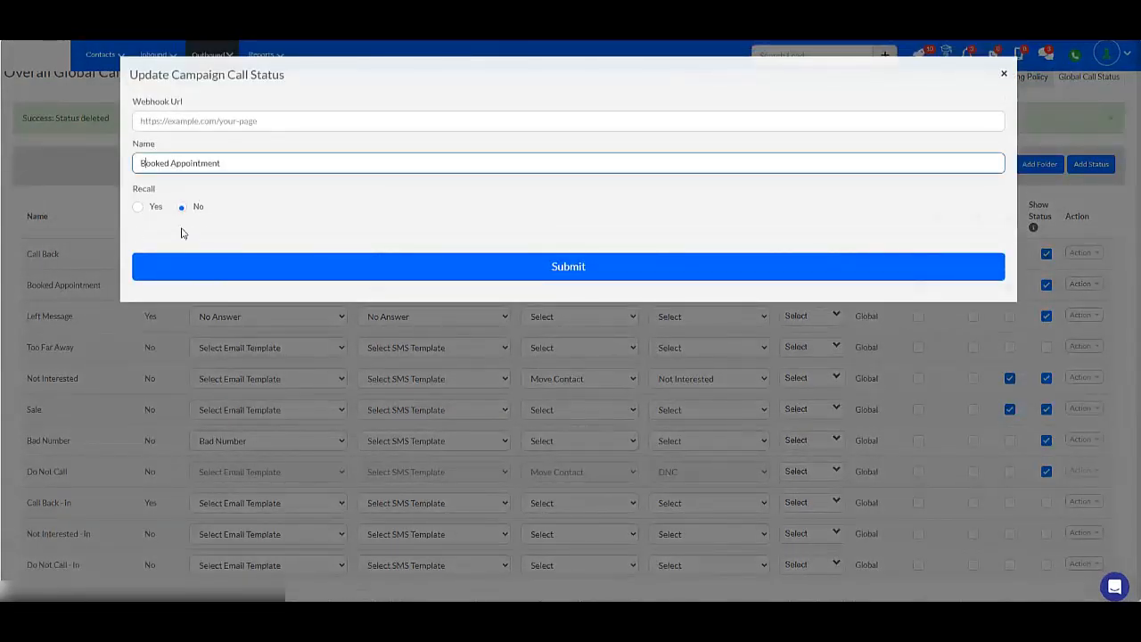
click(139, 207)
click(181, 206)
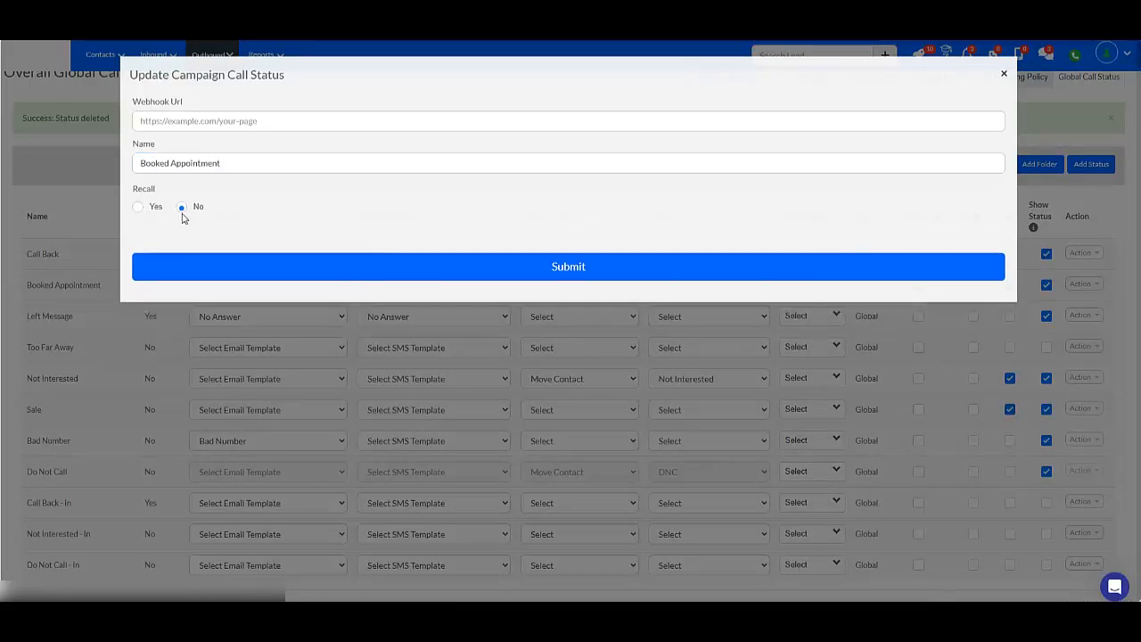
click(1005, 74)
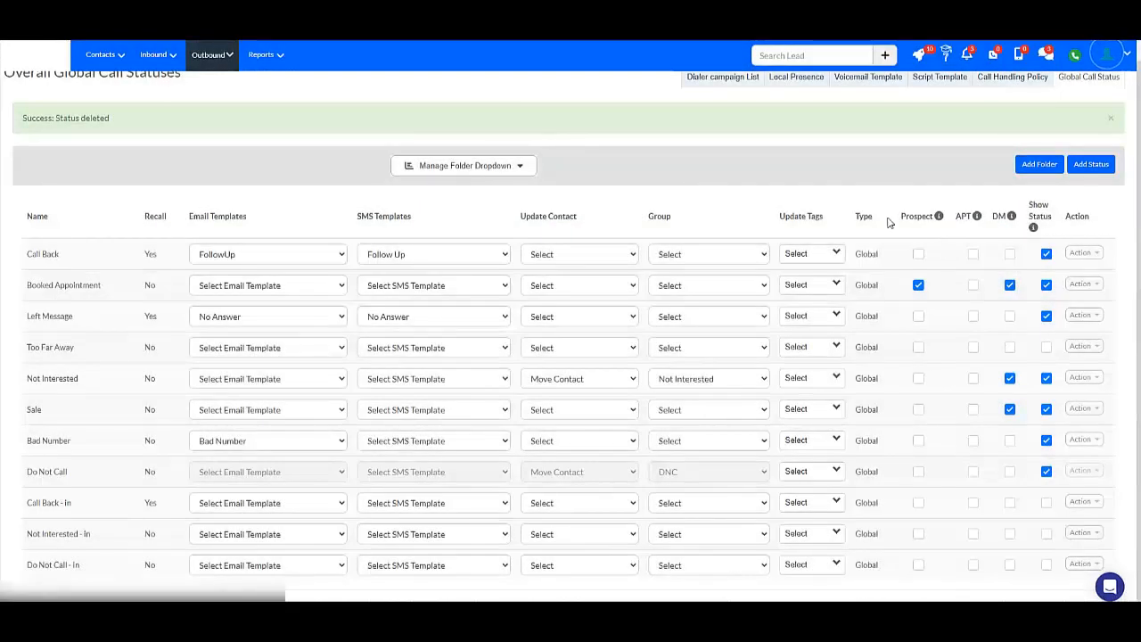